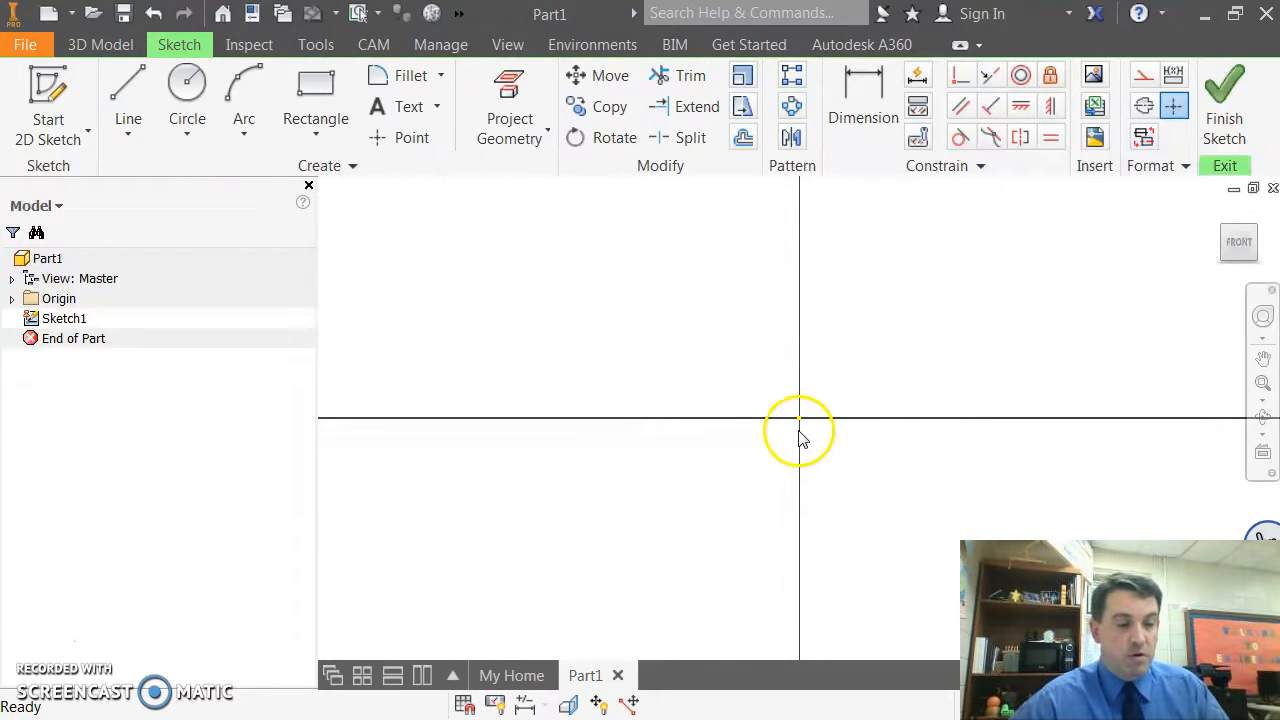
# - Start a center-point circle at the sketch origin and switch its size entry from diameter to radius
pyautogui.click(190, 88)
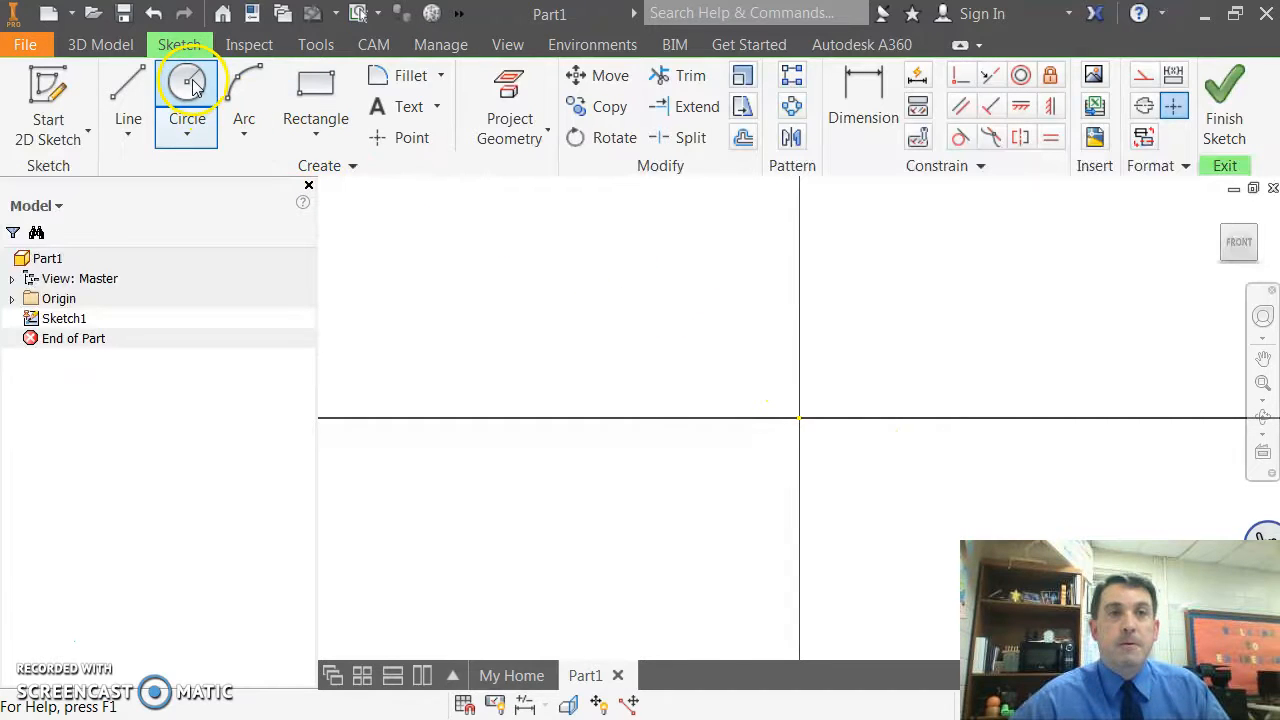
pyautogui.click(799, 417)
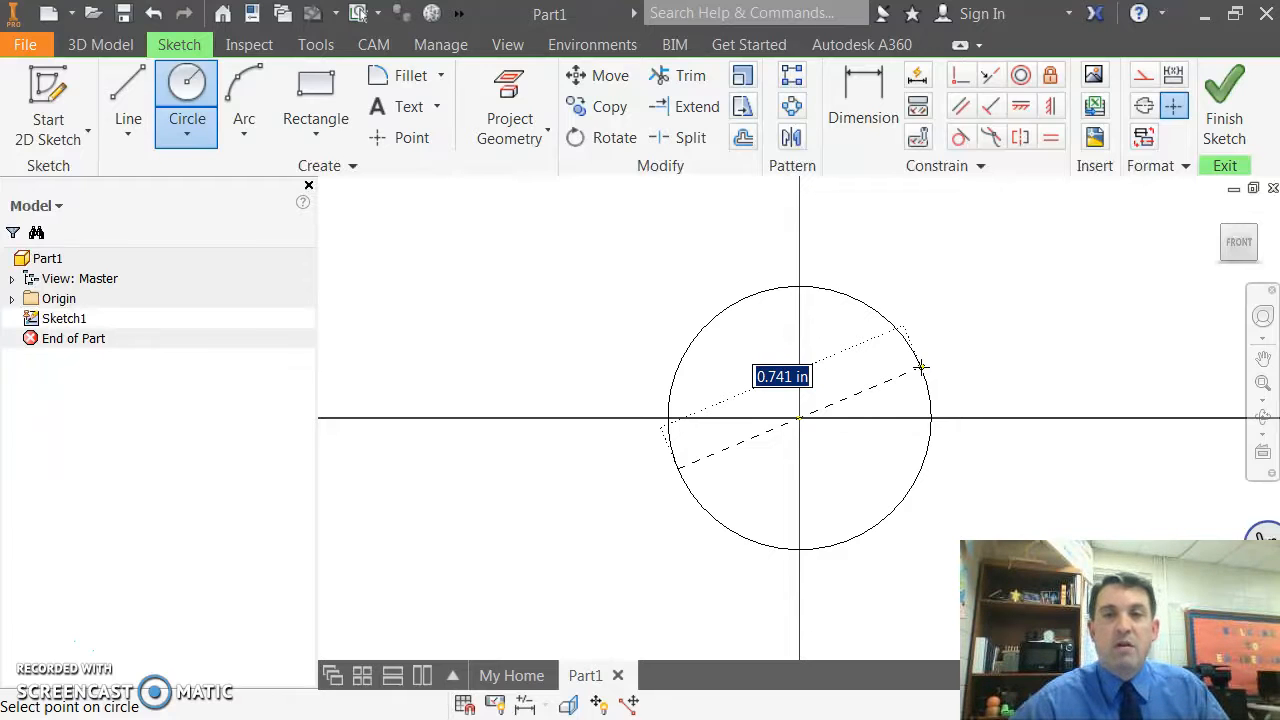
pyautogui.rightClick(921, 370)
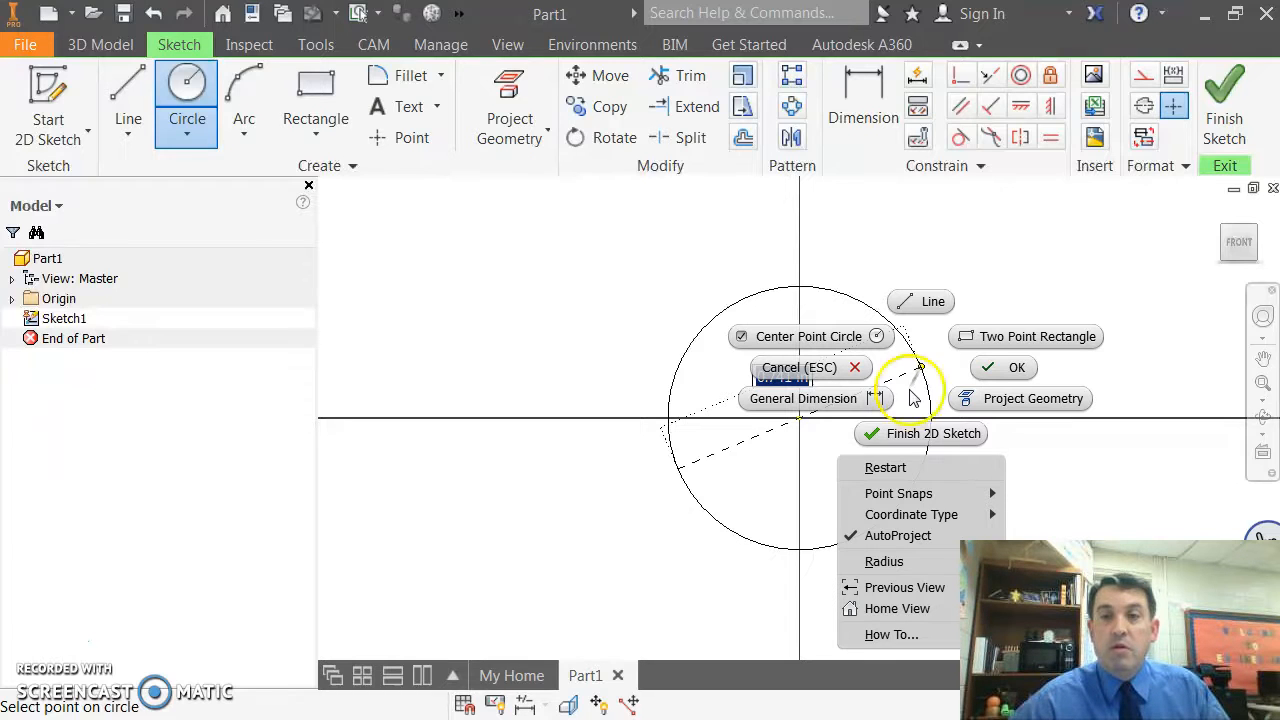
pyautogui.moveTo(924, 512)
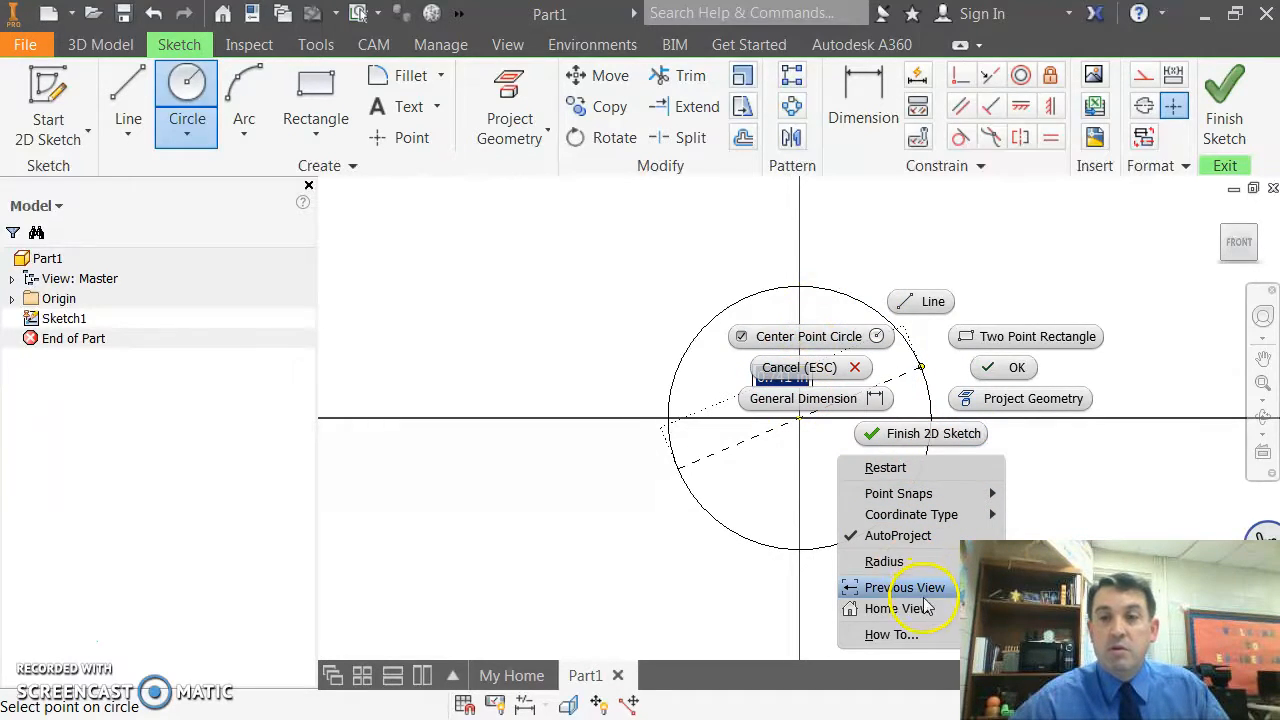
pyautogui.click(891, 562)
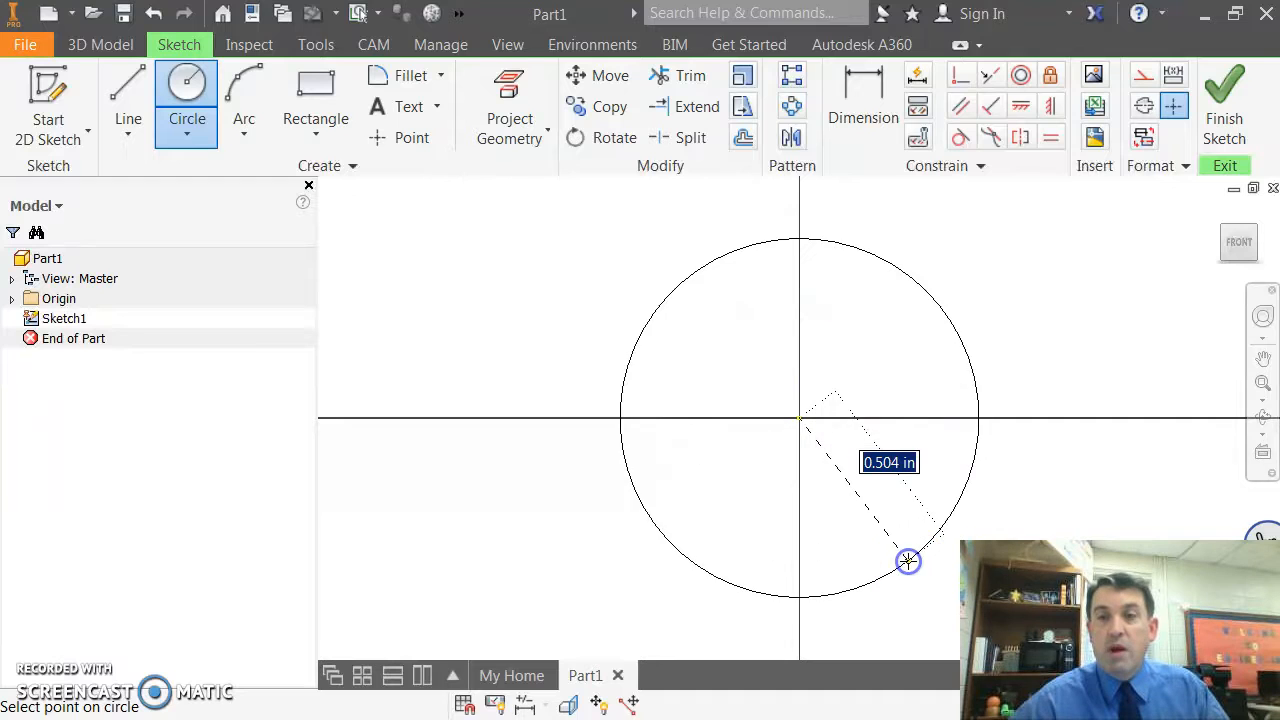
# - Switch the size entry of the circle being drawn to diameter and back to radius
pyautogui.rightClick(893, 497)
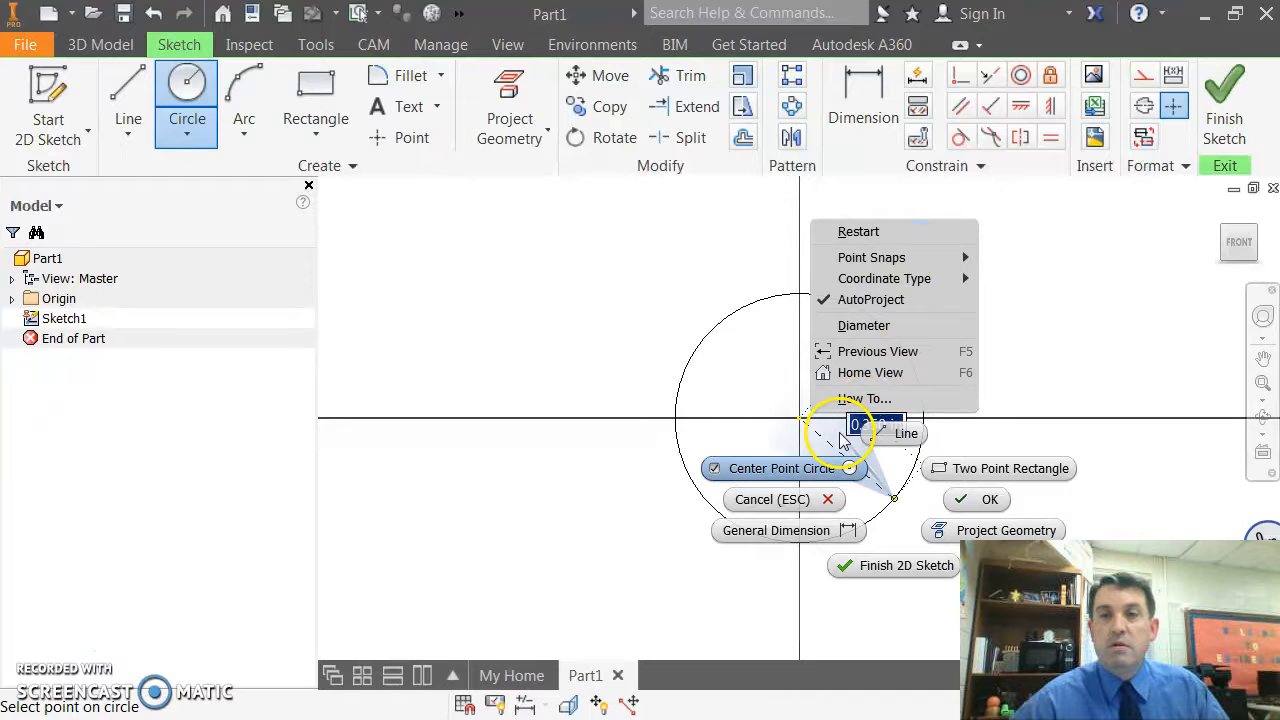
pyautogui.click(632, 392)
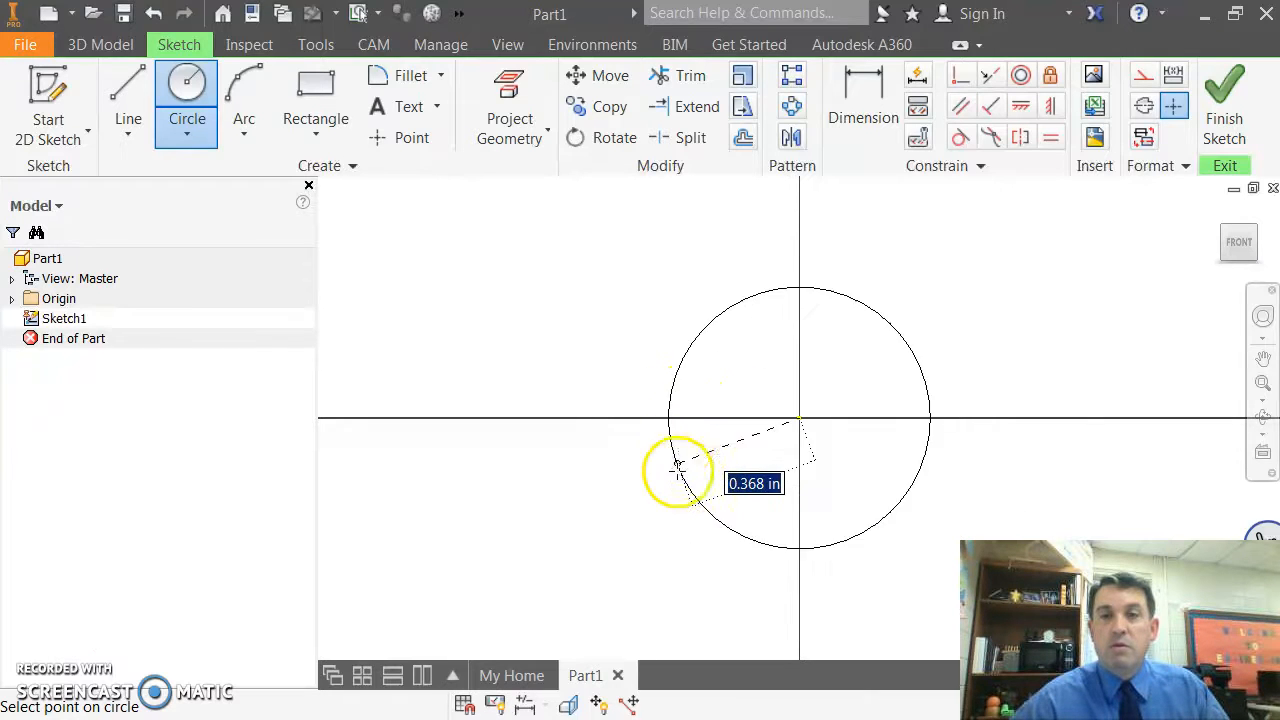
pyautogui.click(899, 468)
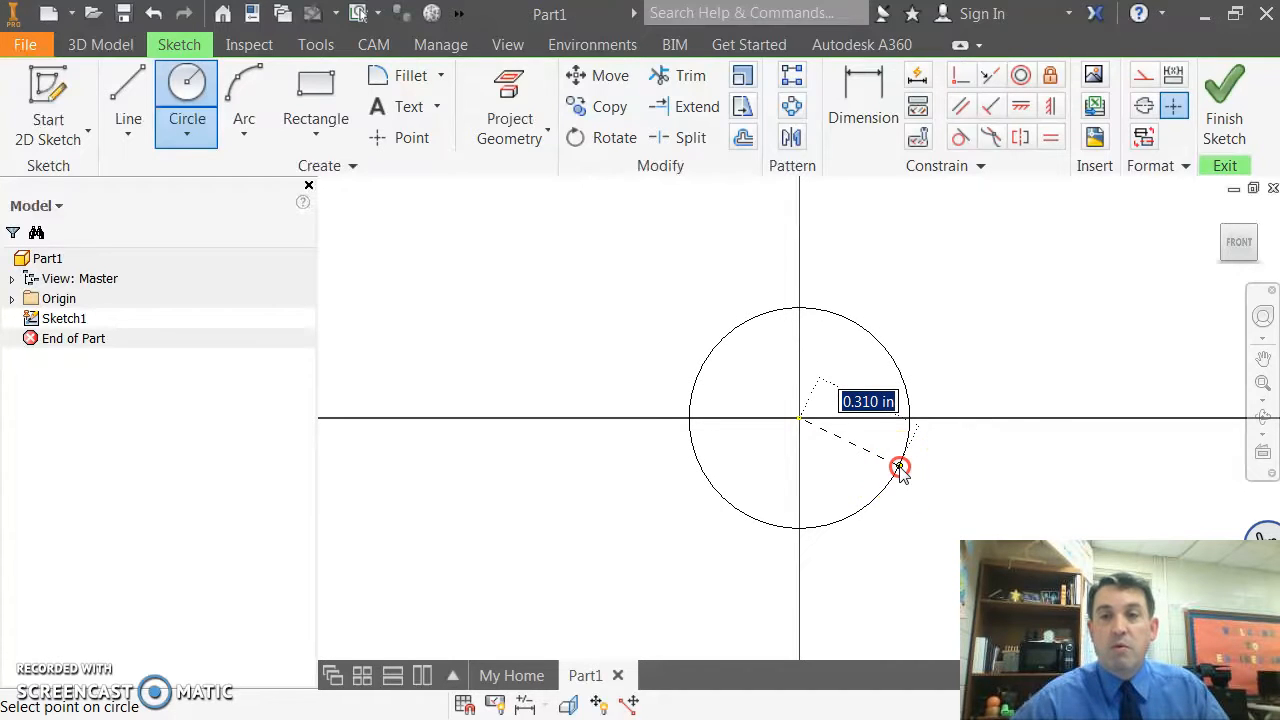
pyautogui.rightClick(899, 468)
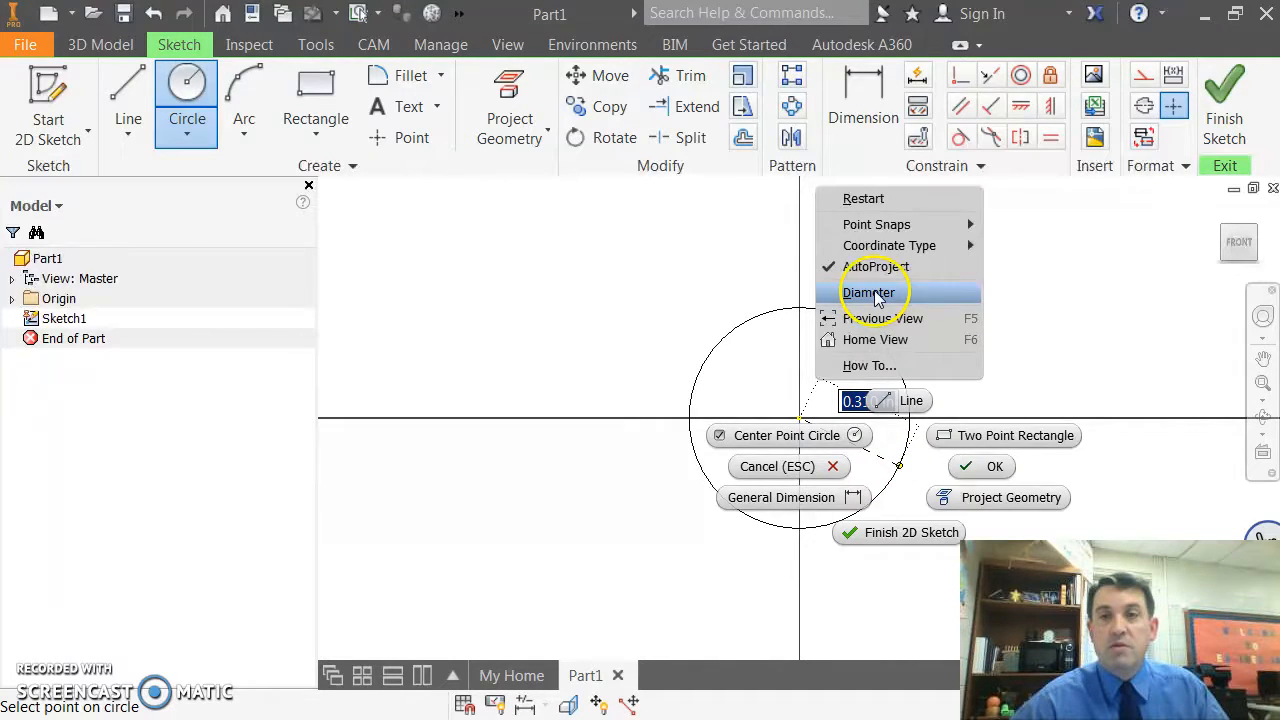
pyautogui.click(869, 293)
pyautogui.rightClick(883, 463)
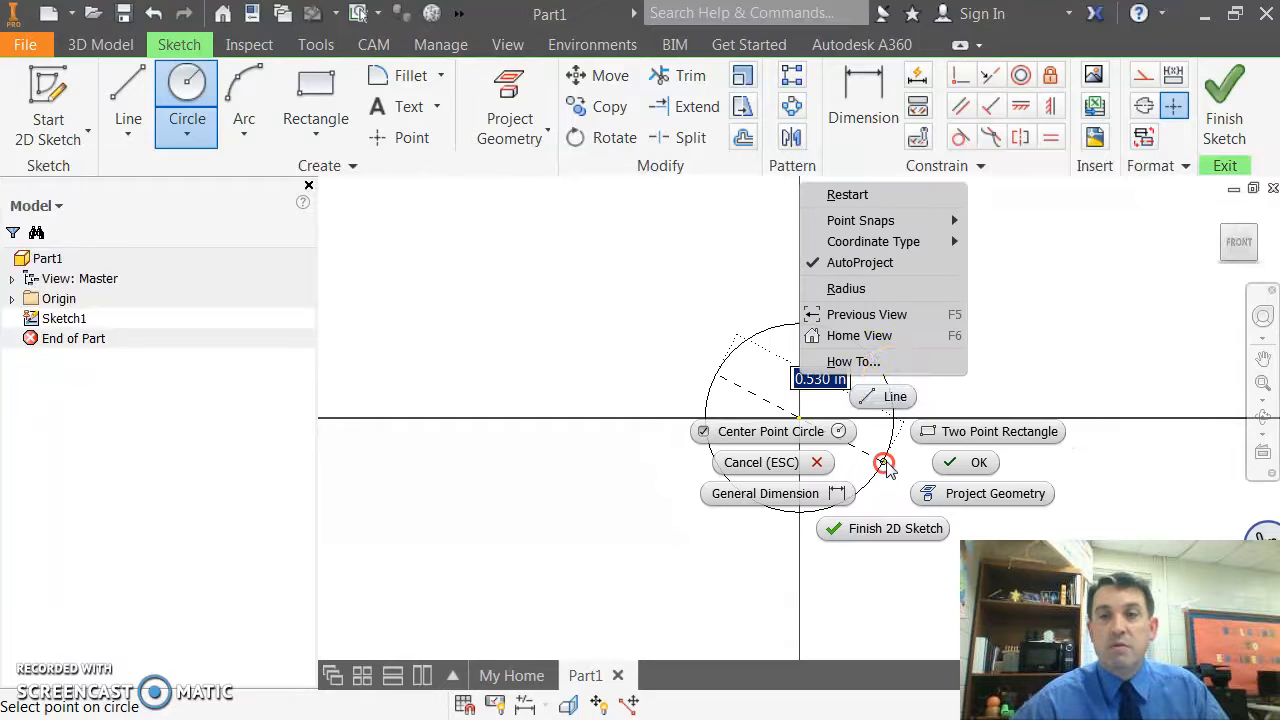
pyautogui.click(877, 289)
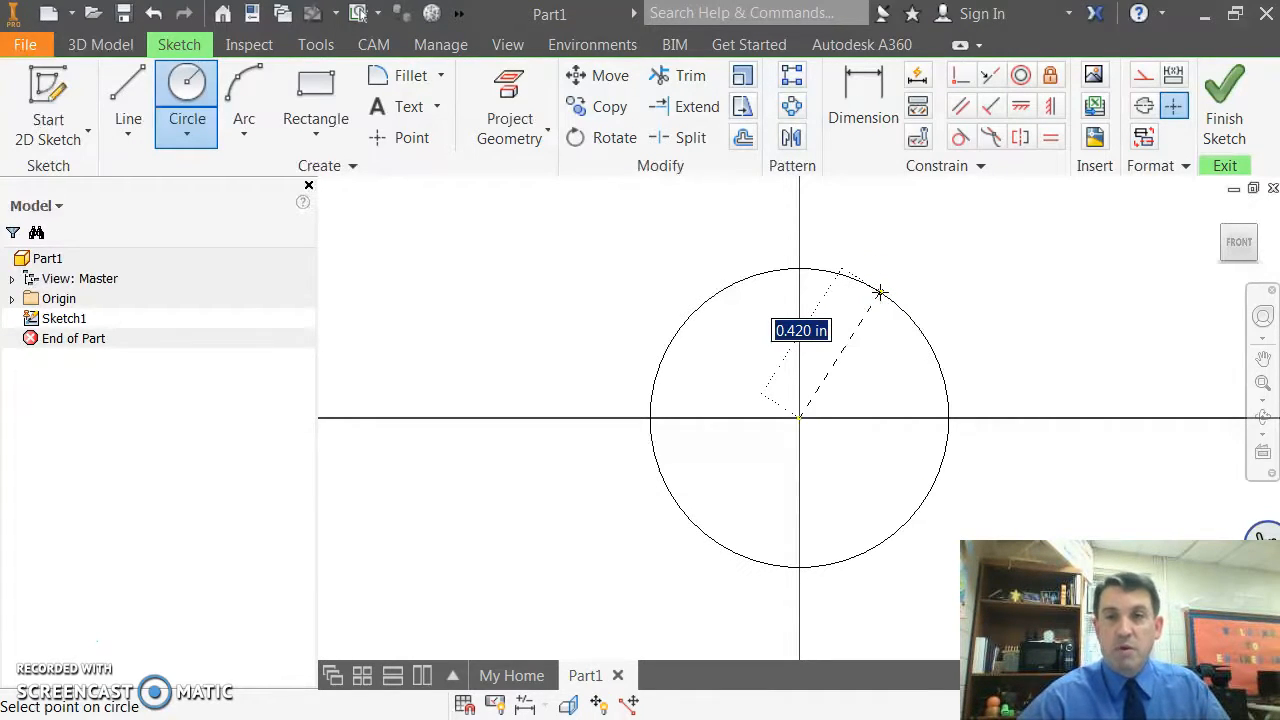
# - Set the radius of the circle centred on the origin to 0.5 in
pyautogui.write('.5')
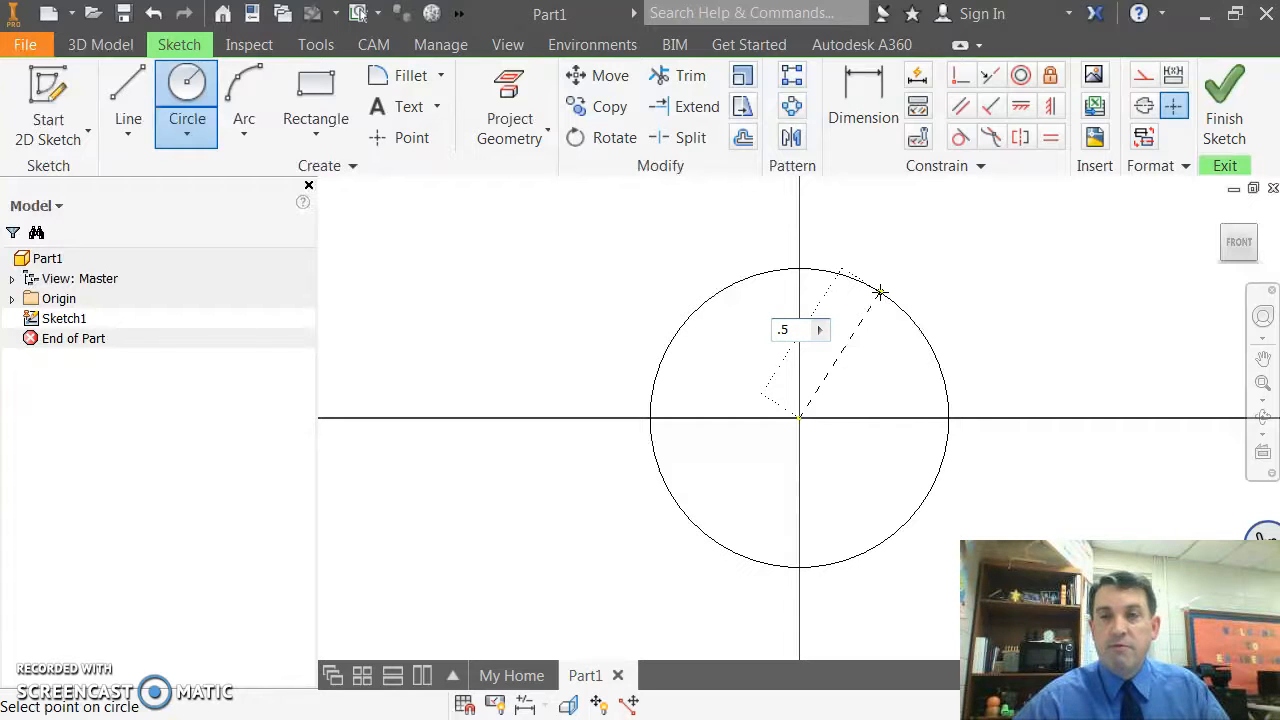
pyautogui.press('Return')
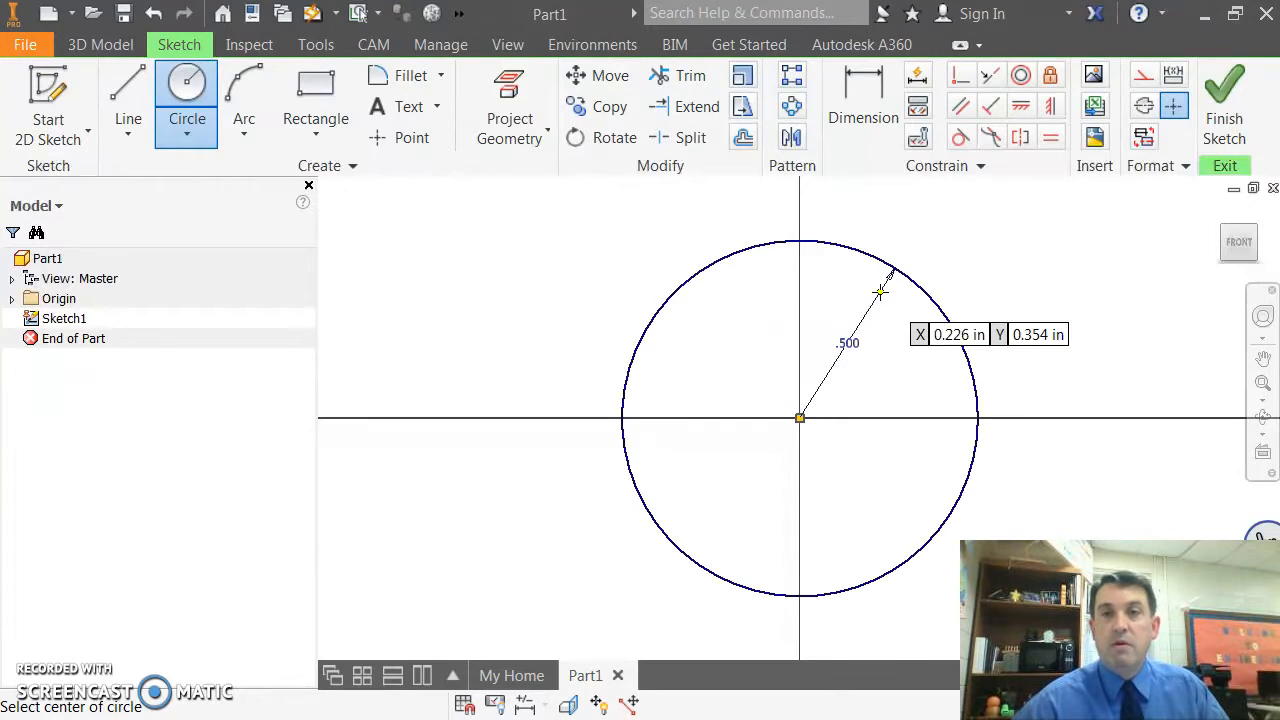
# - Try to draw a second circle on the vertical axis above the first, with a radius of .5* the first circle's radius dimension, and undo it
pyautogui.click(1238, 240)
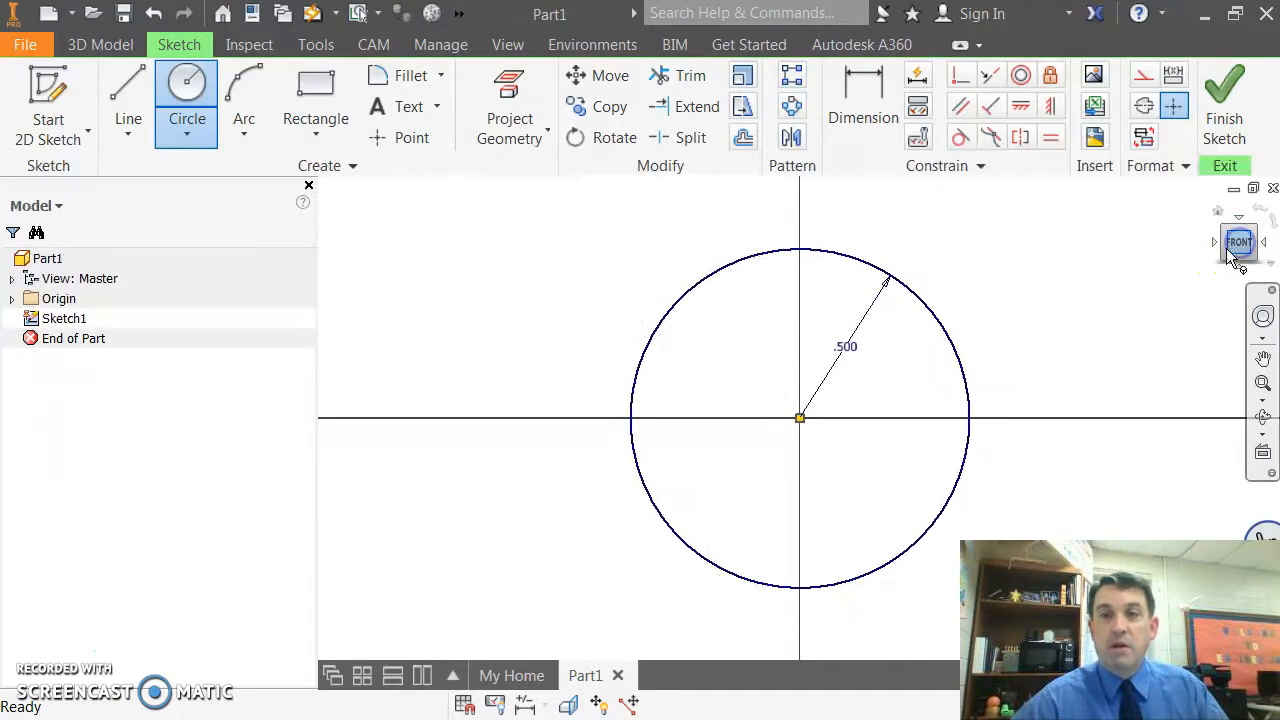
pyautogui.scroll(-3, 1103, 369)
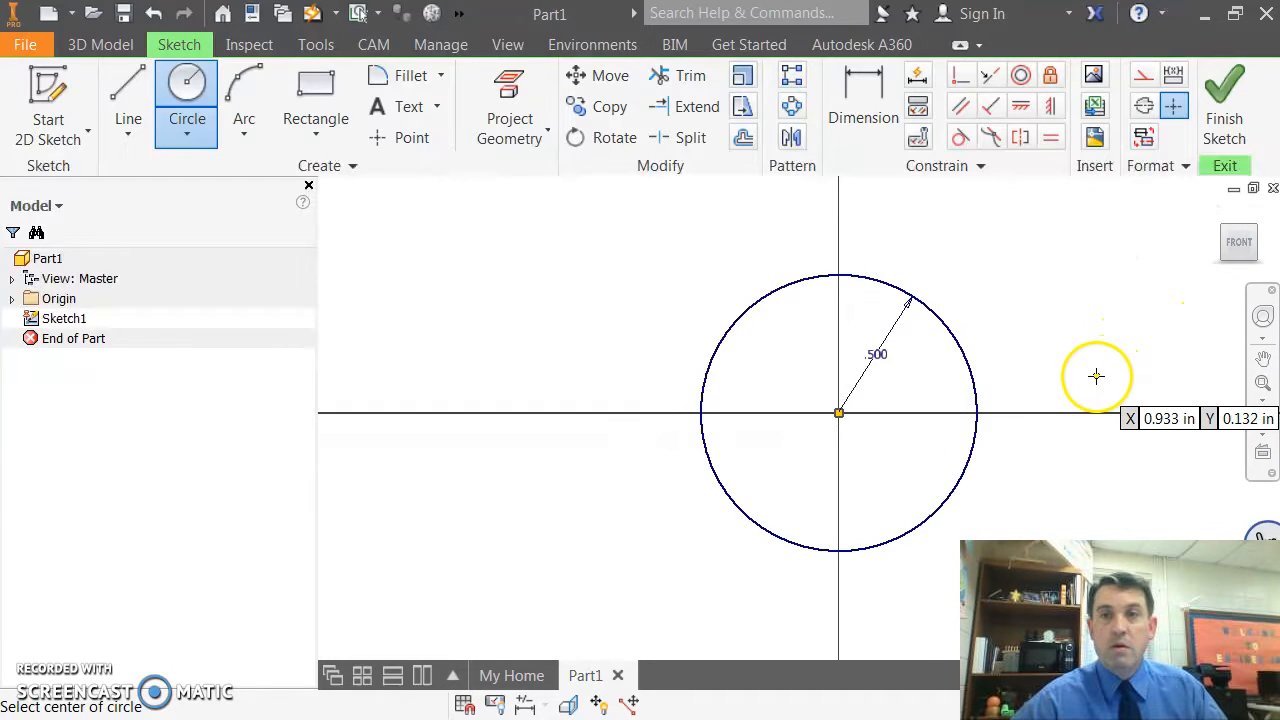
pyautogui.scroll(2, 1105, 247)
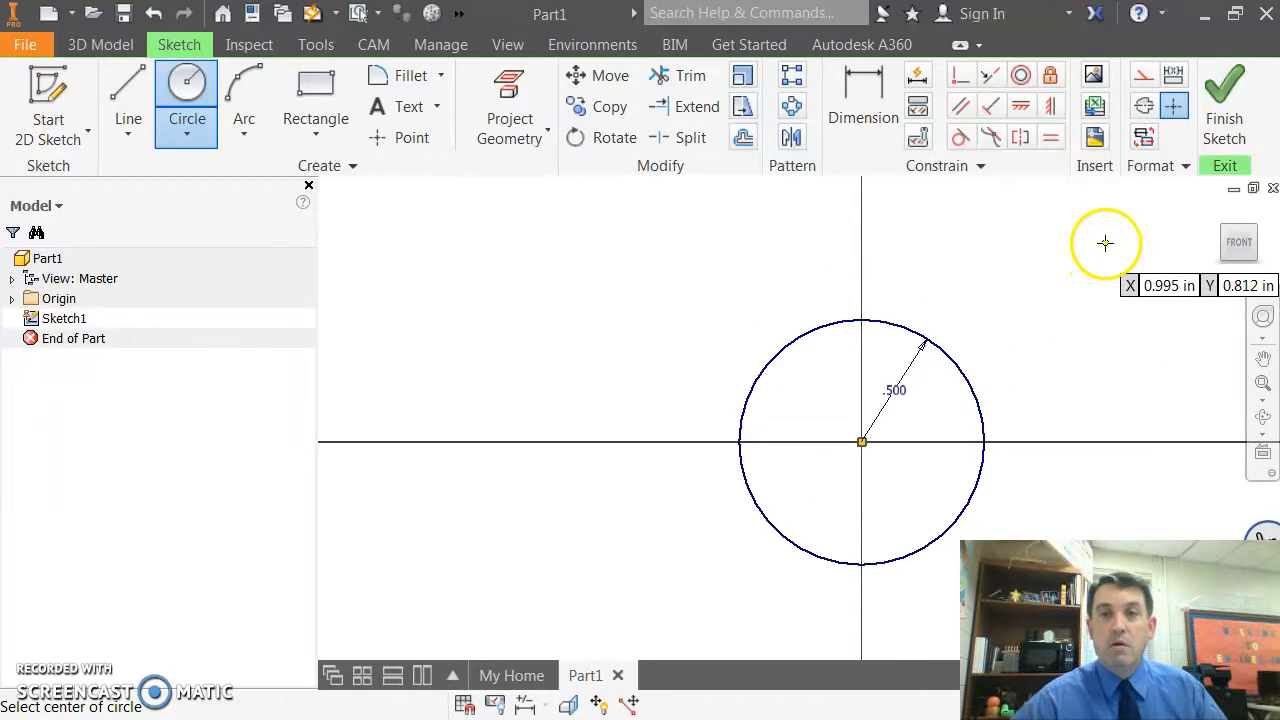
pyautogui.scroll(1, 1105, 243)
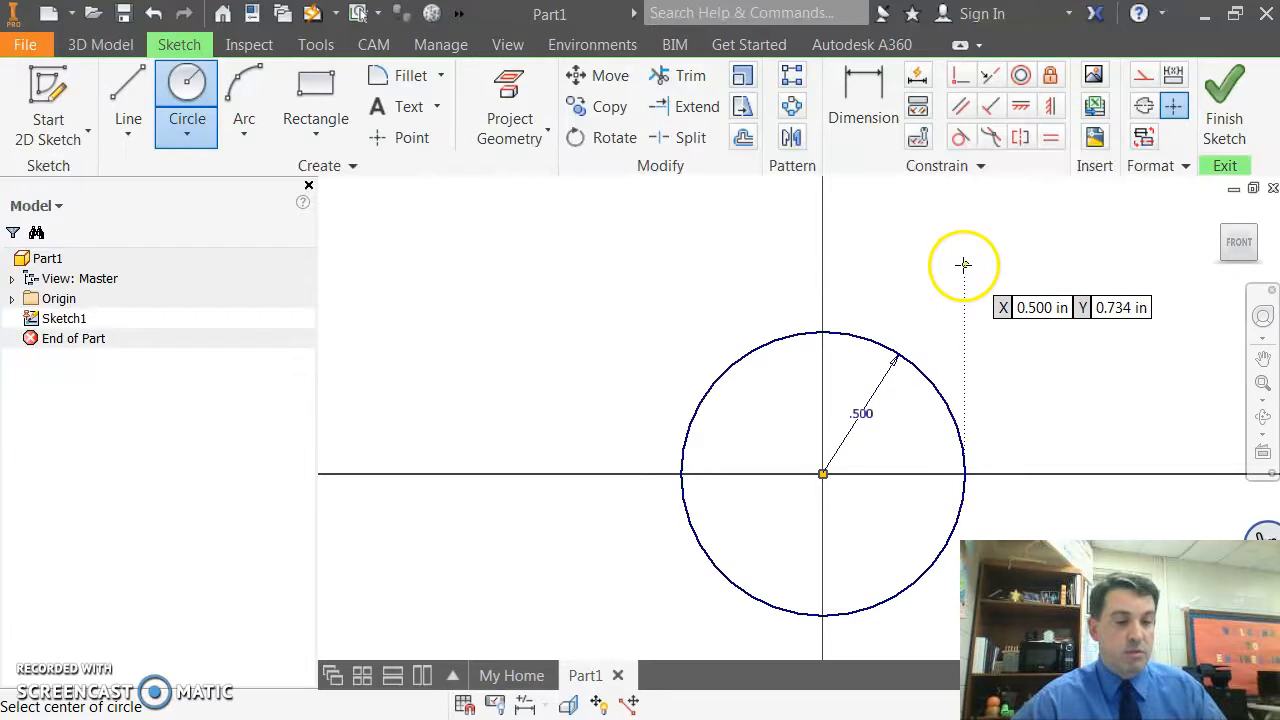
pyautogui.click(195, 112)
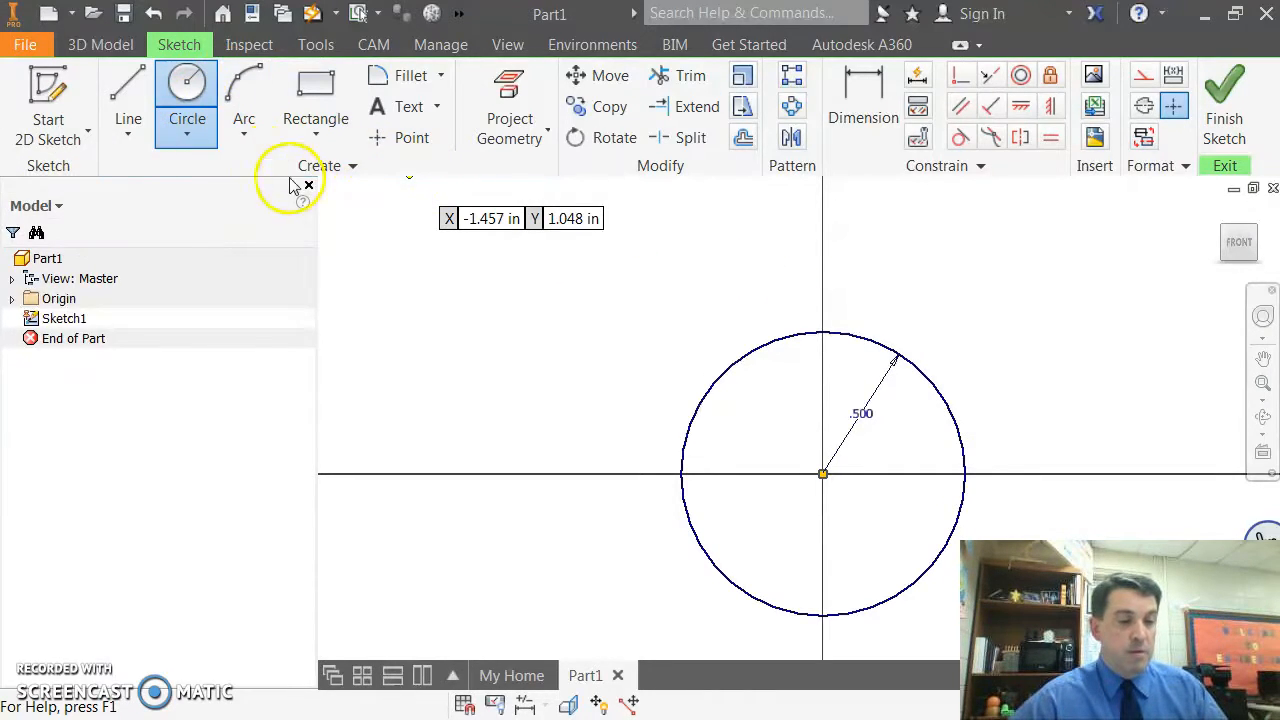
pyautogui.scroll(-2, 668, 435)
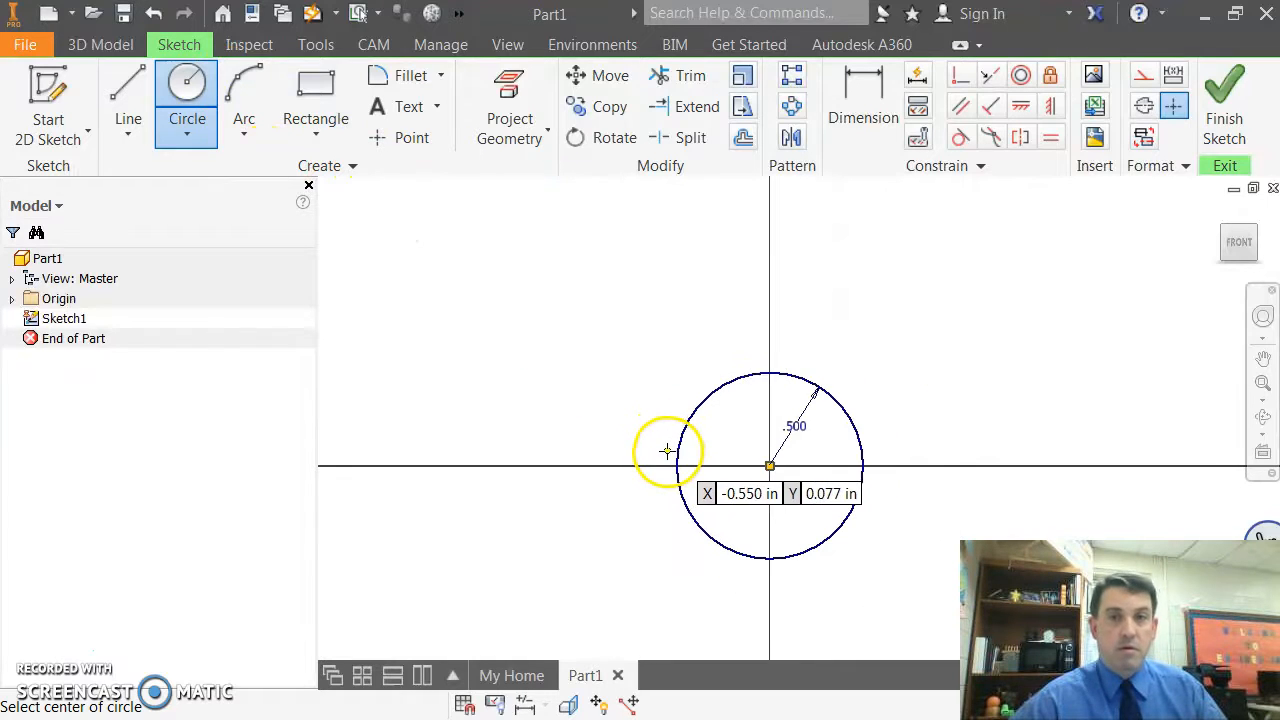
pyautogui.click(191, 92)
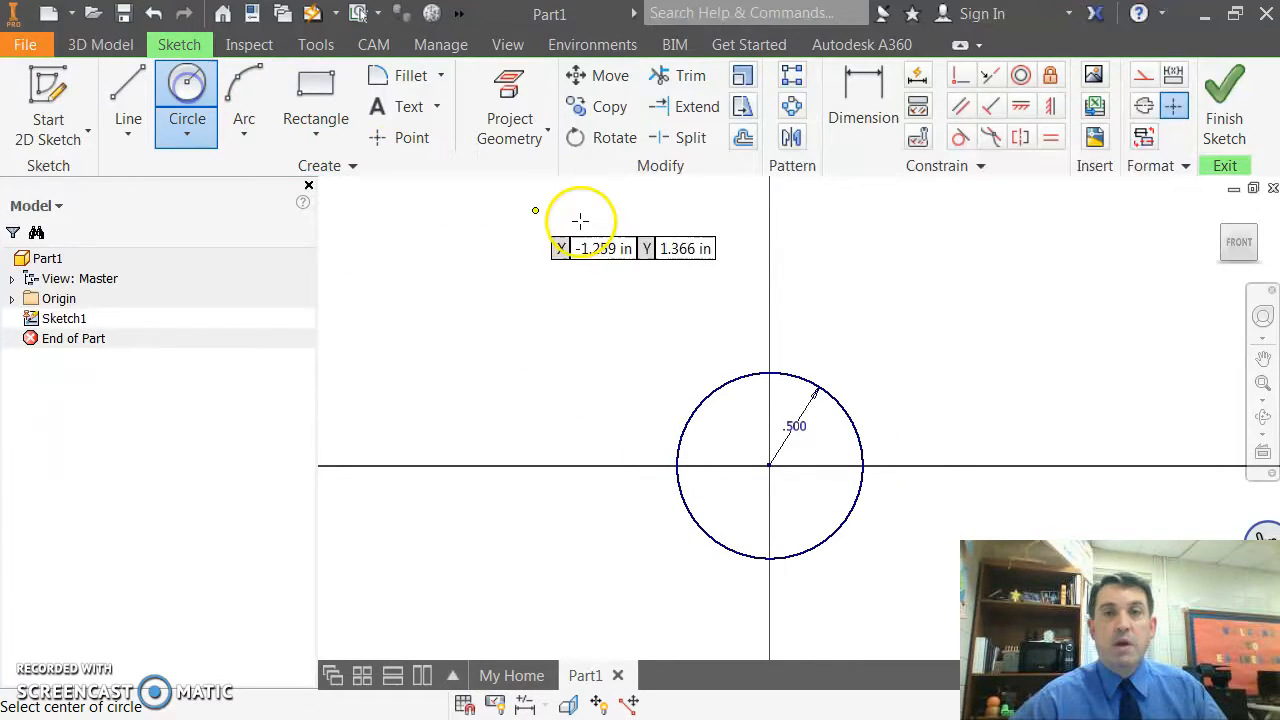
pyautogui.click(769, 318)
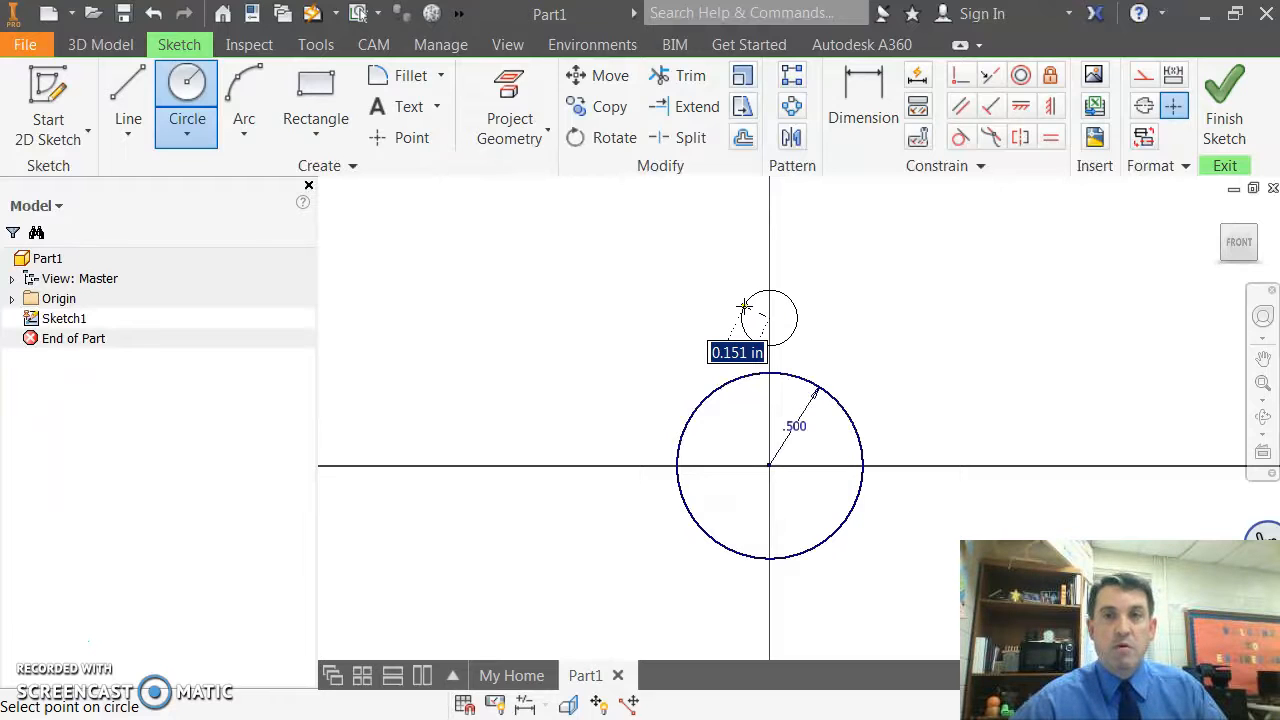
pyautogui.rightClick(745, 306)
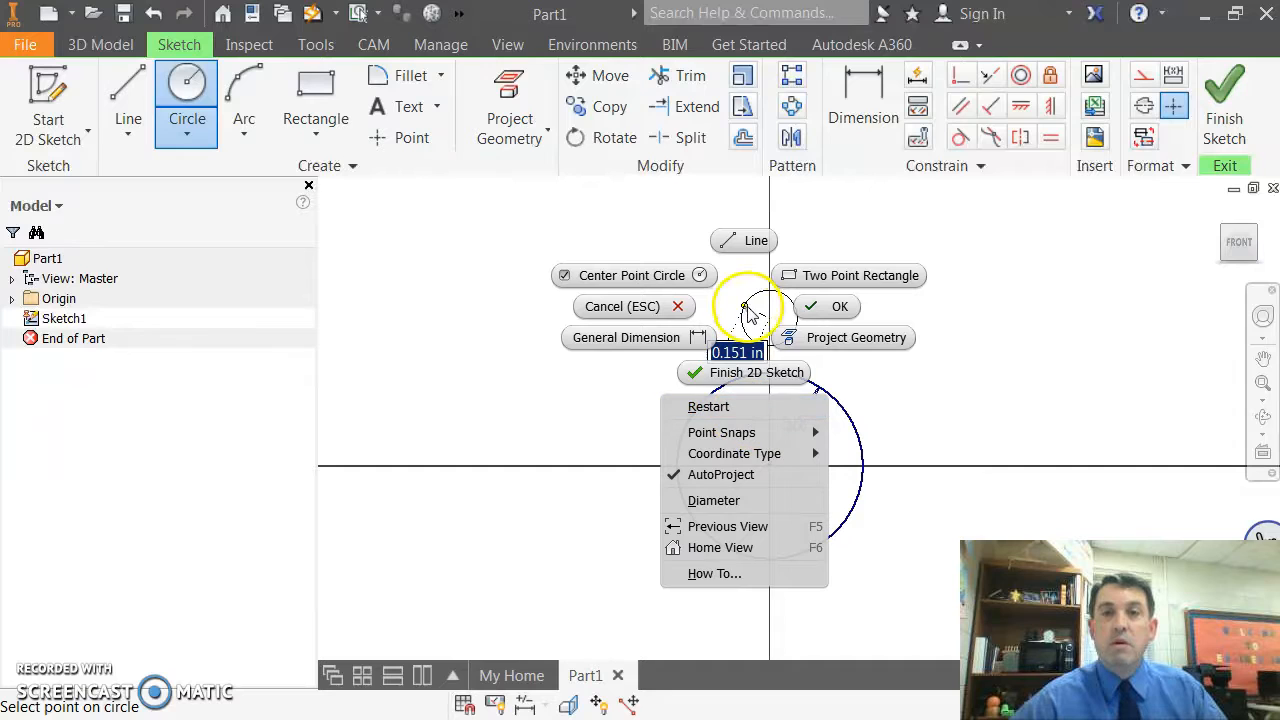
pyautogui.click(746, 350)
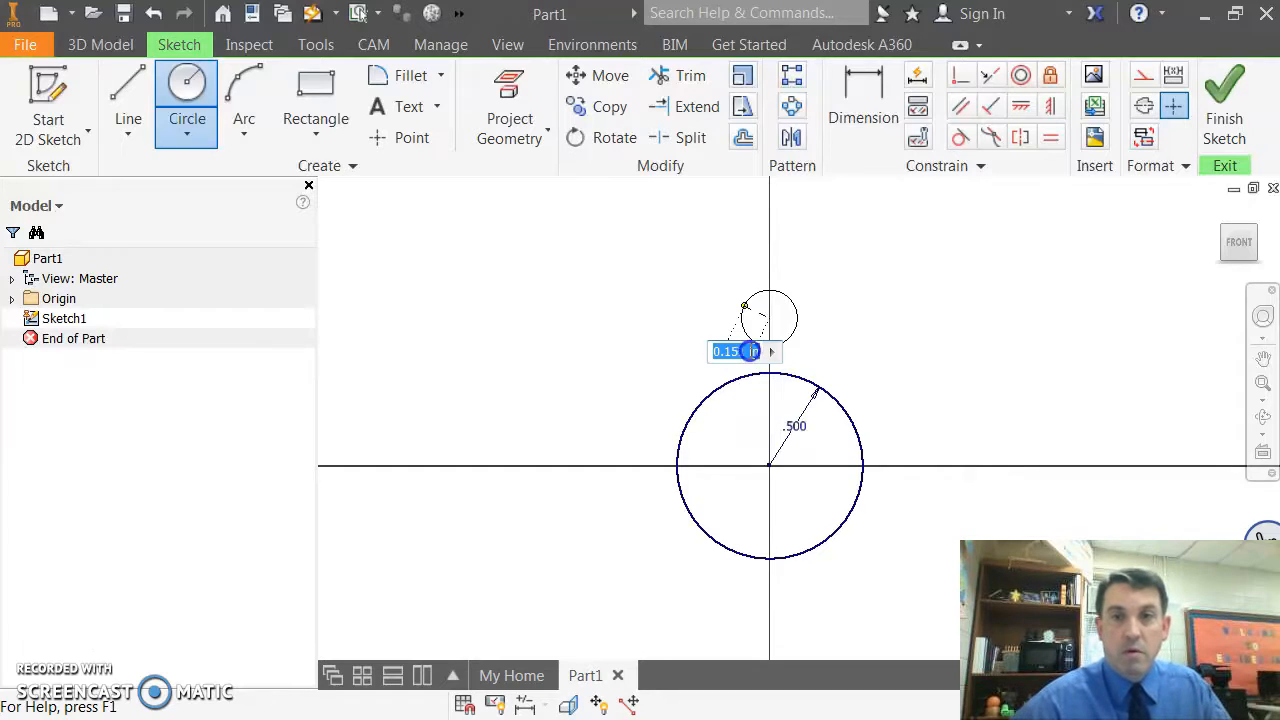
pyautogui.write('.5*')
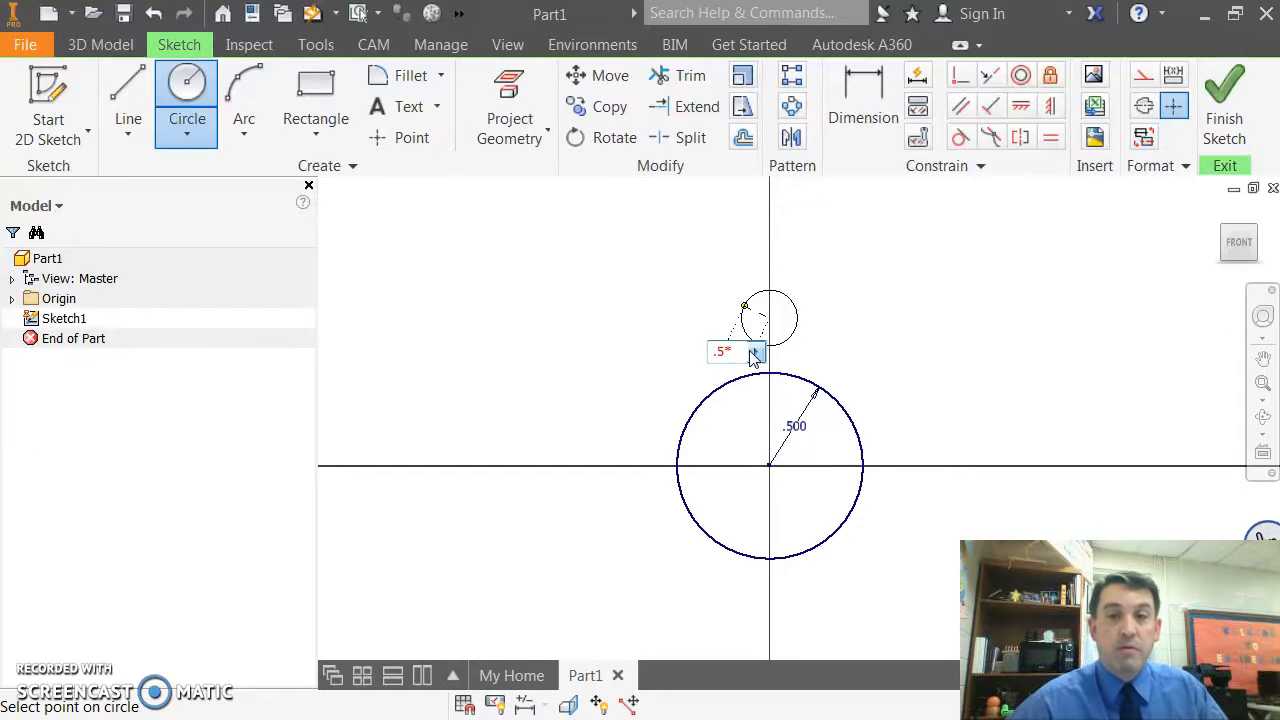
pyautogui.click(794, 427)
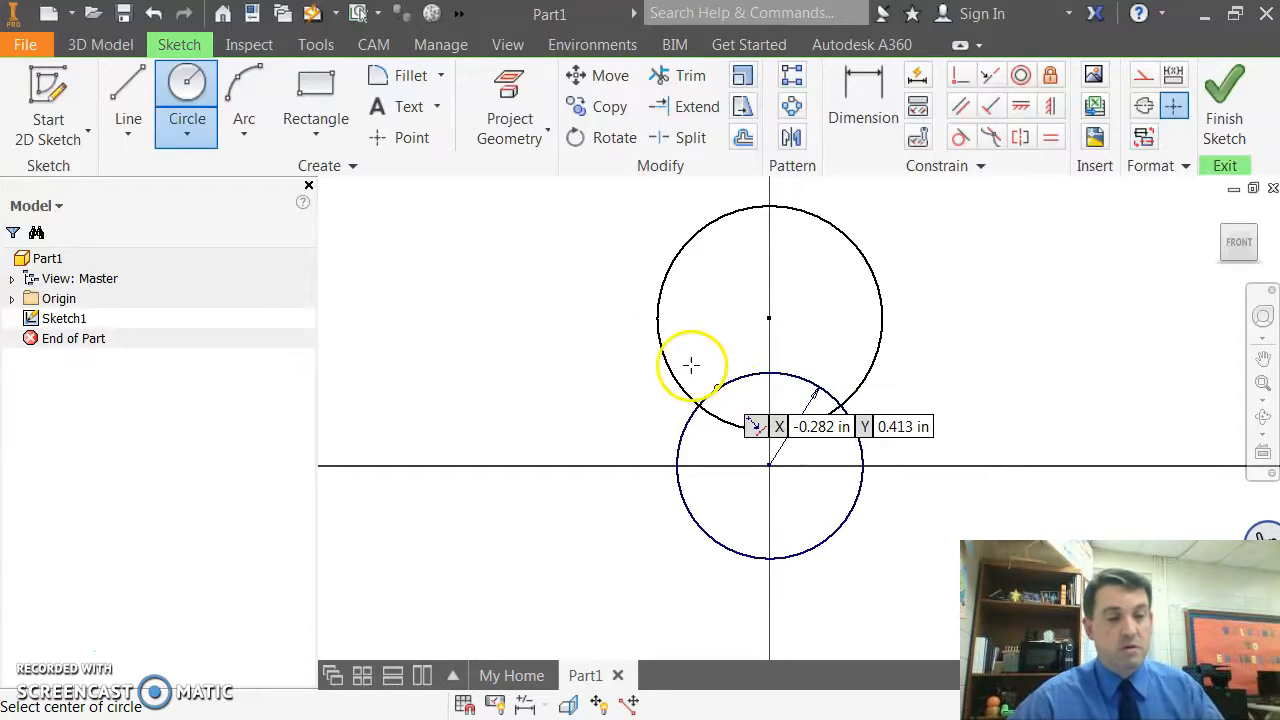
pyautogui.click(153, 13)
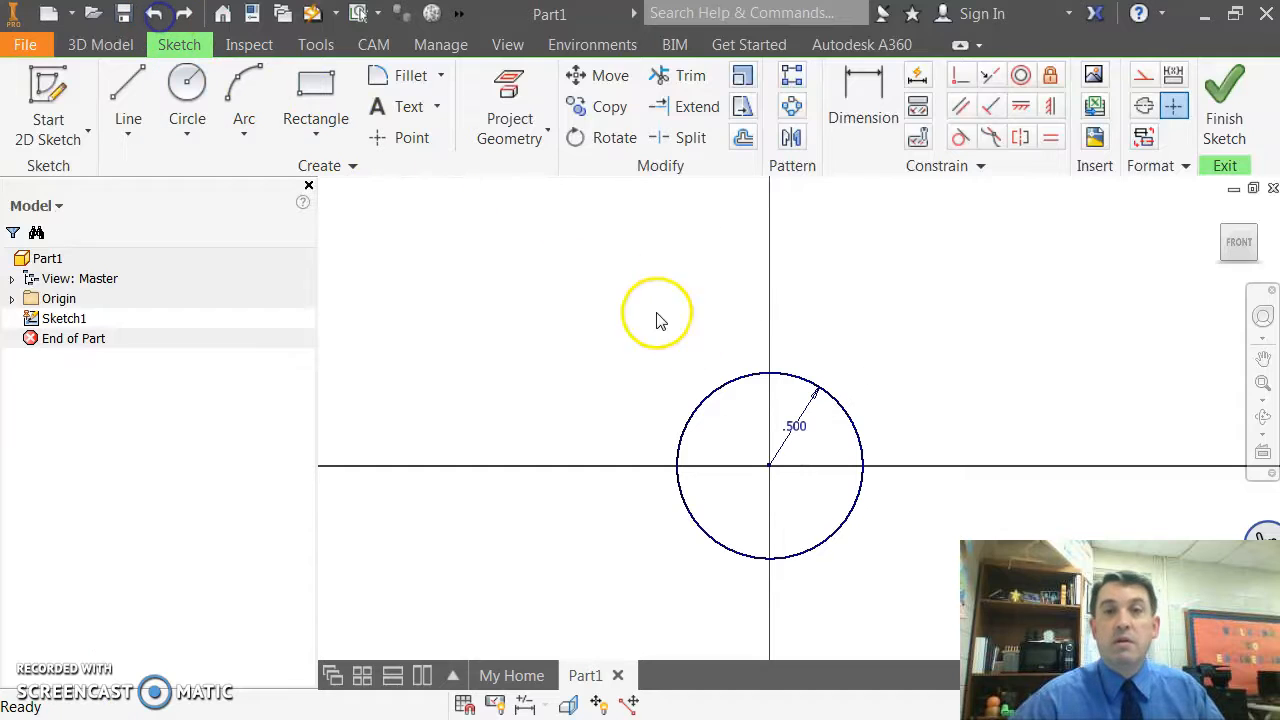
# - Draw a circle centred on the vertical axis above the first one, with its radius linked to the first circle's radius as .5*d0
pyautogui.click(187, 100)
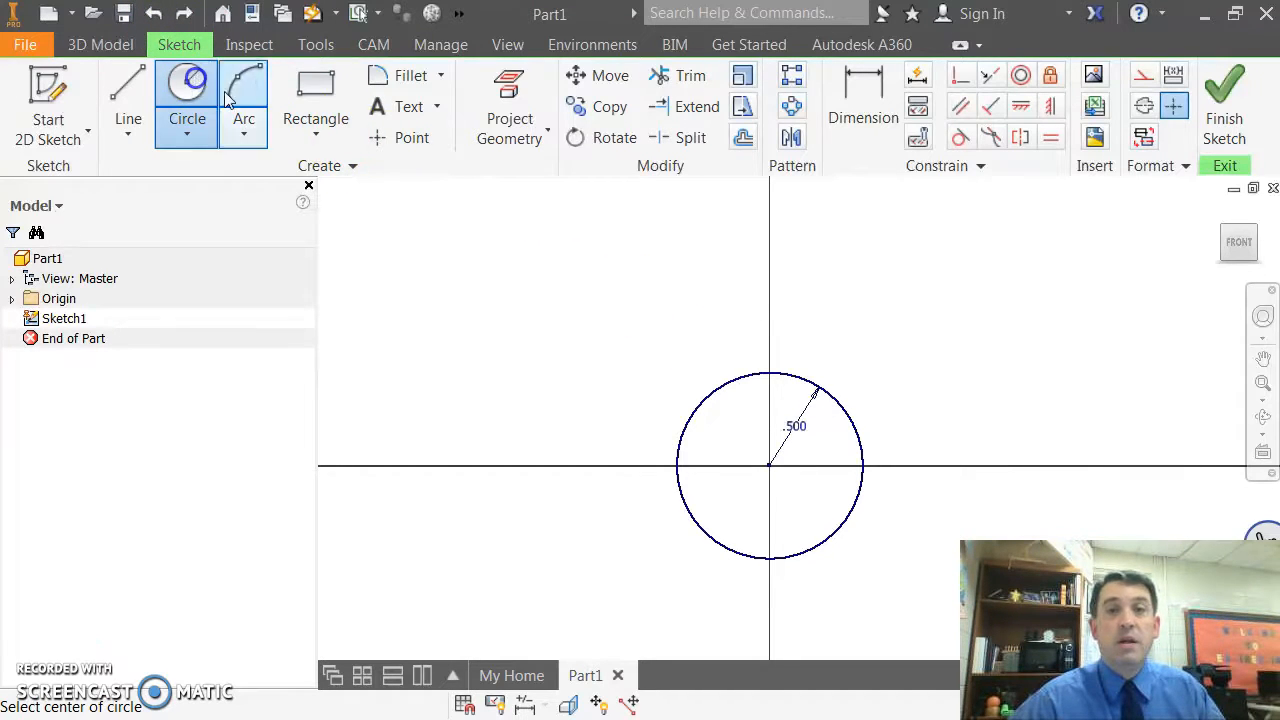
pyautogui.click(769, 317)
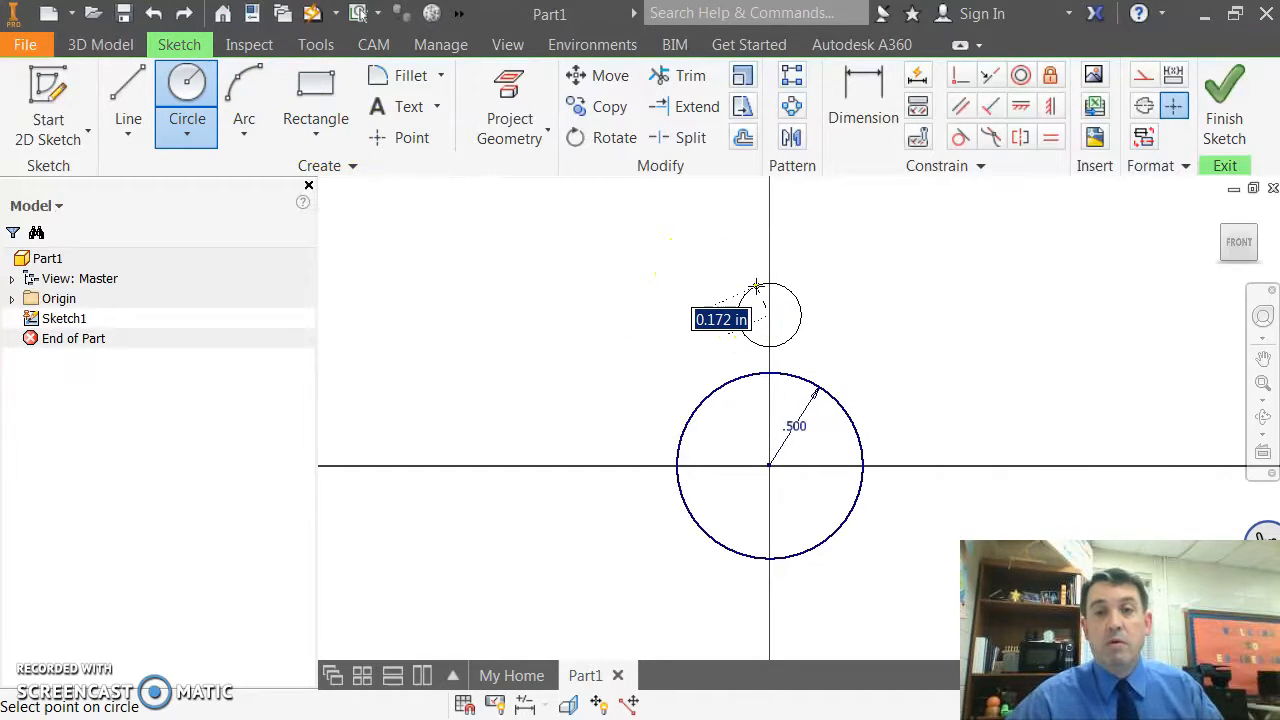
pyautogui.write('.')
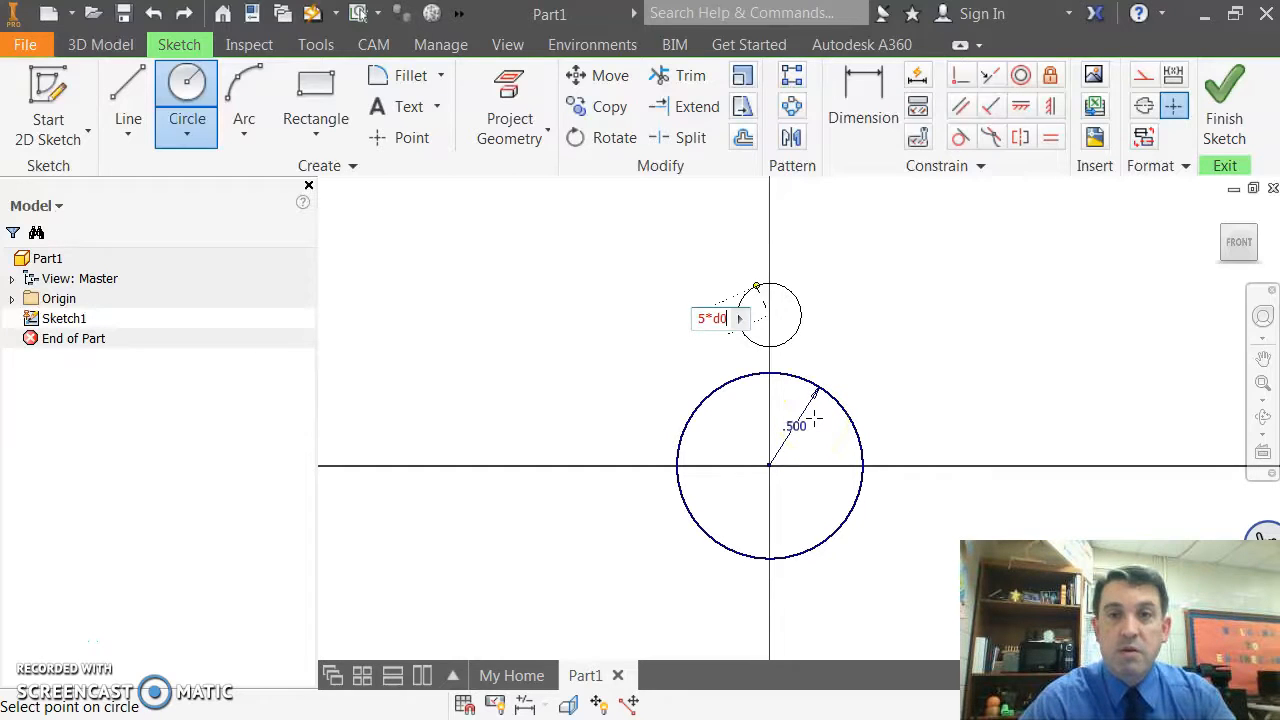
pyautogui.press('Return')
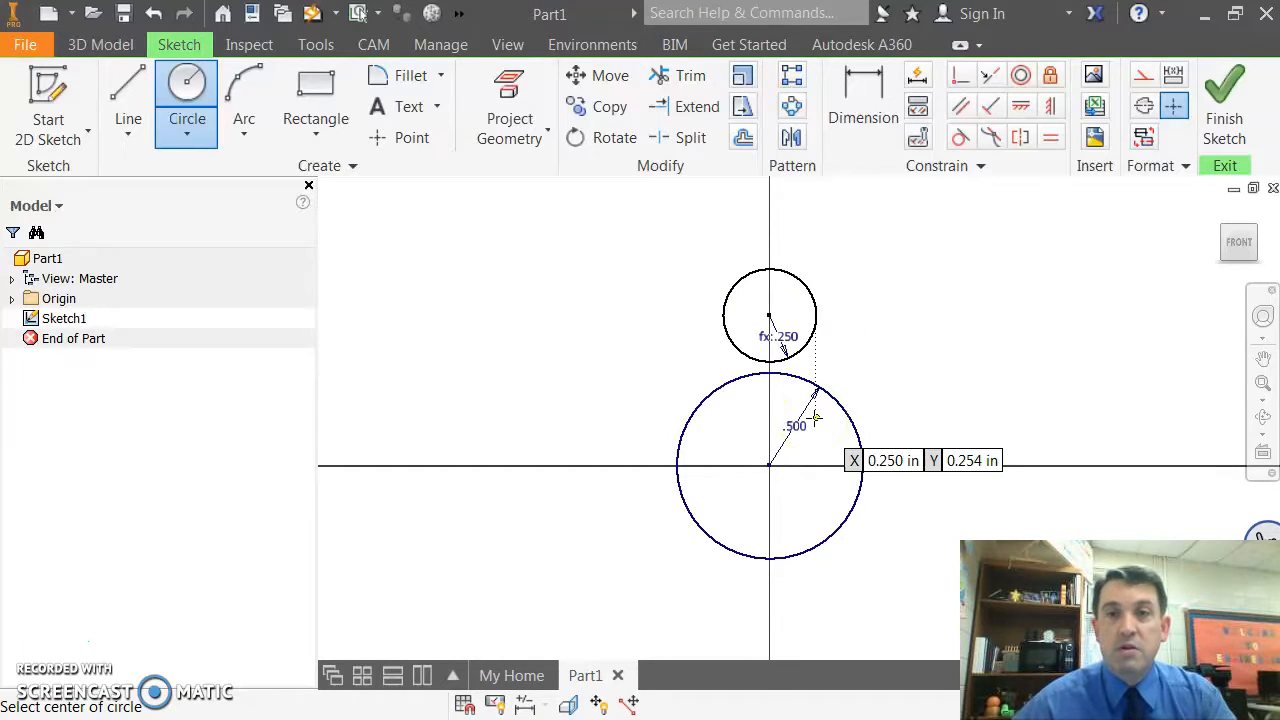
pyautogui.press('Escape')
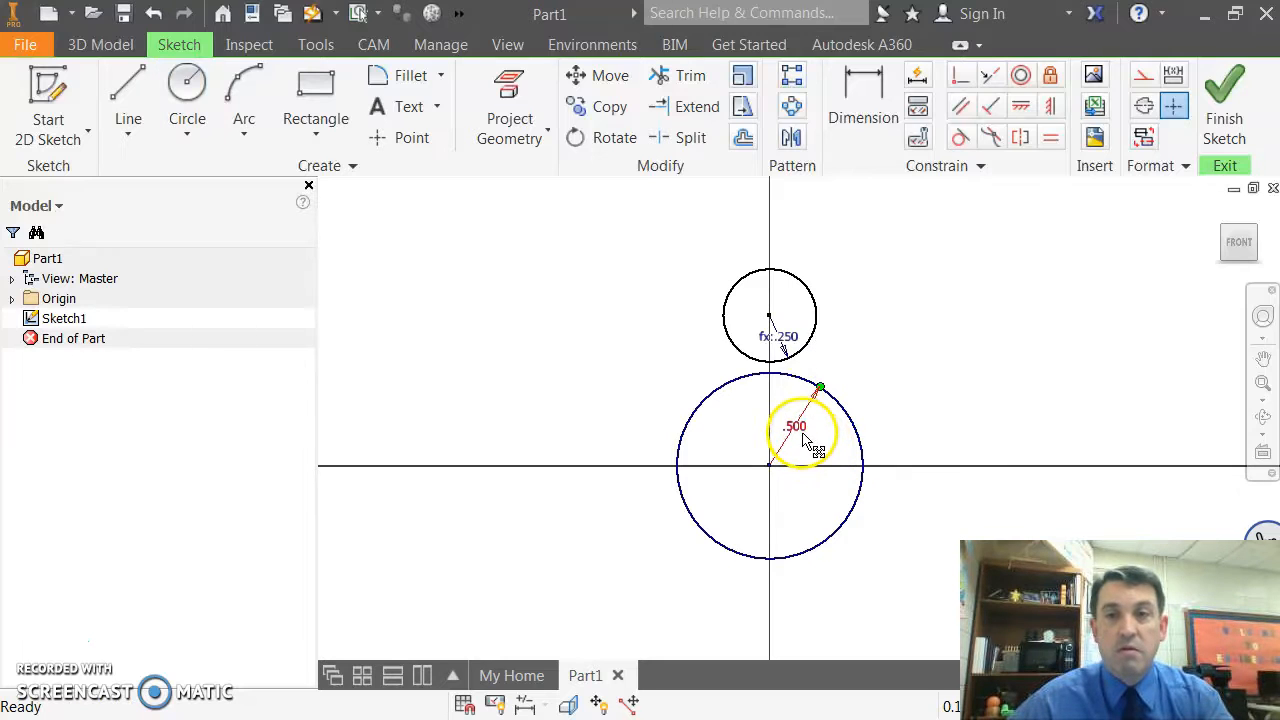
# - Inspect the parameter names and expressions of the large and small circles' radius dimensions, leaving both values as they are
pyautogui.doubleClick(797, 428)
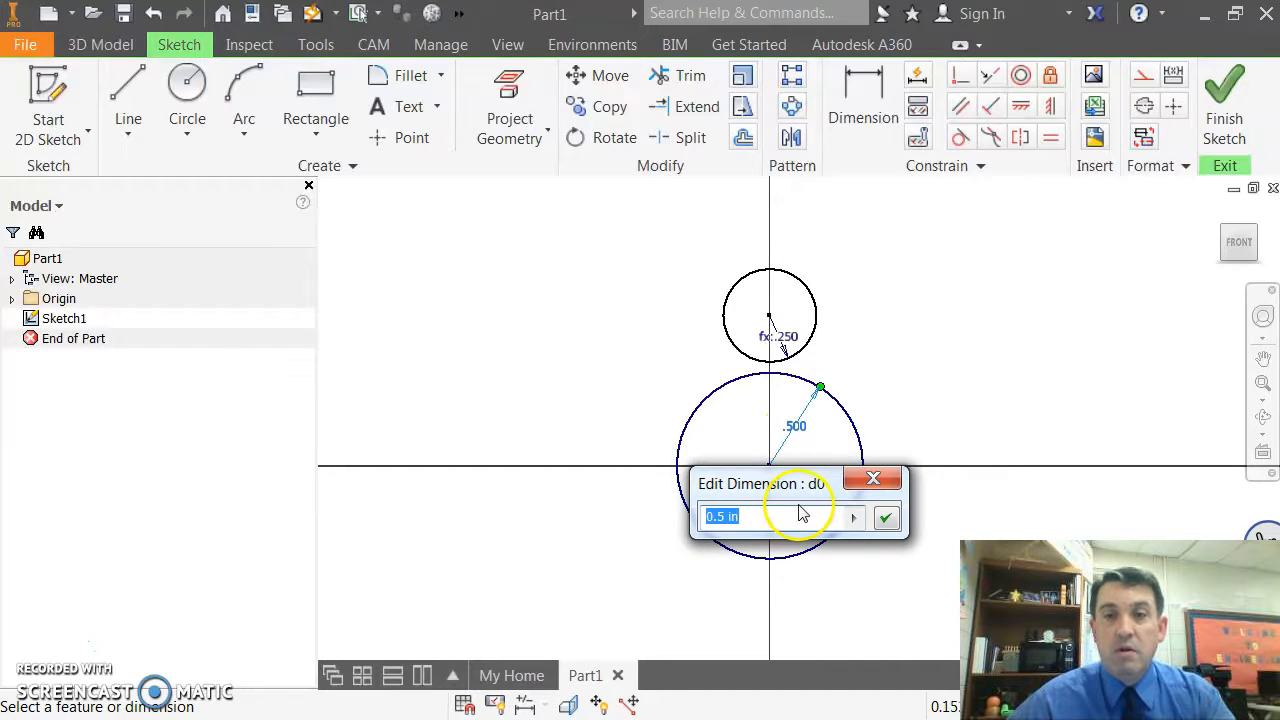
pyautogui.click(868, 480)
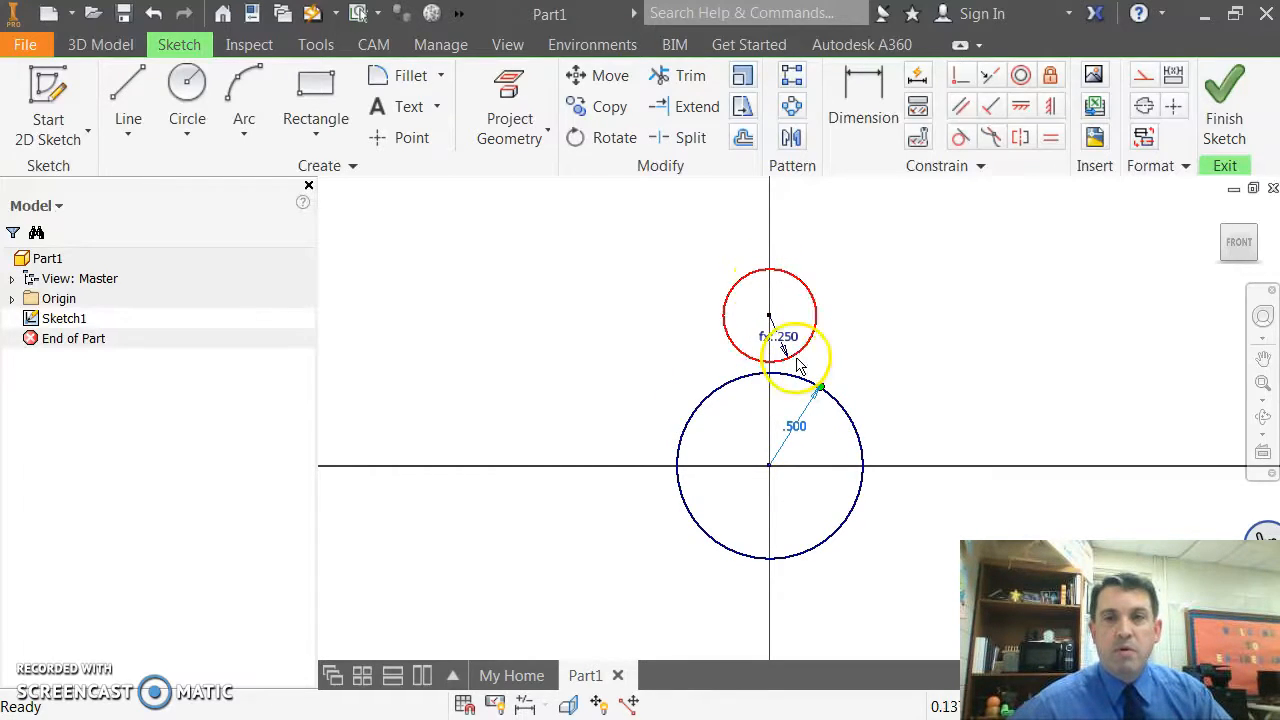
pyautogui.click(788, 337)
pyautogui.click(788, 337)
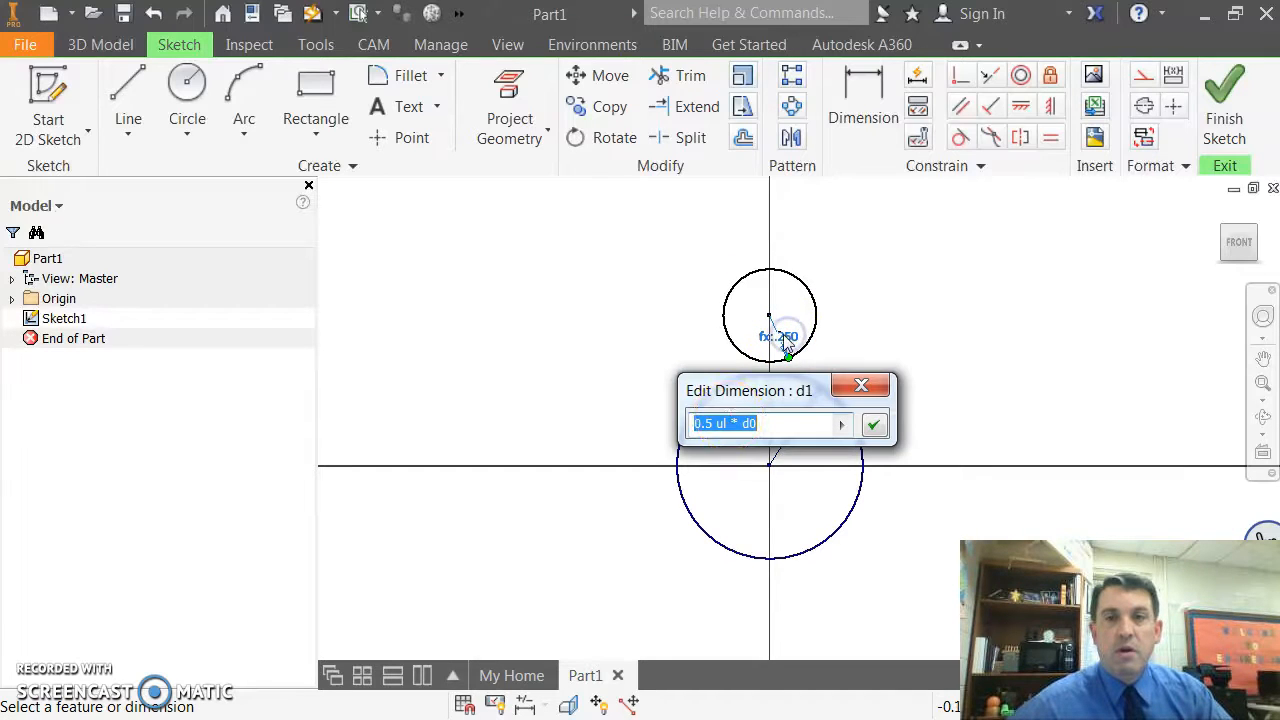
pyautogui.click(858, 388)
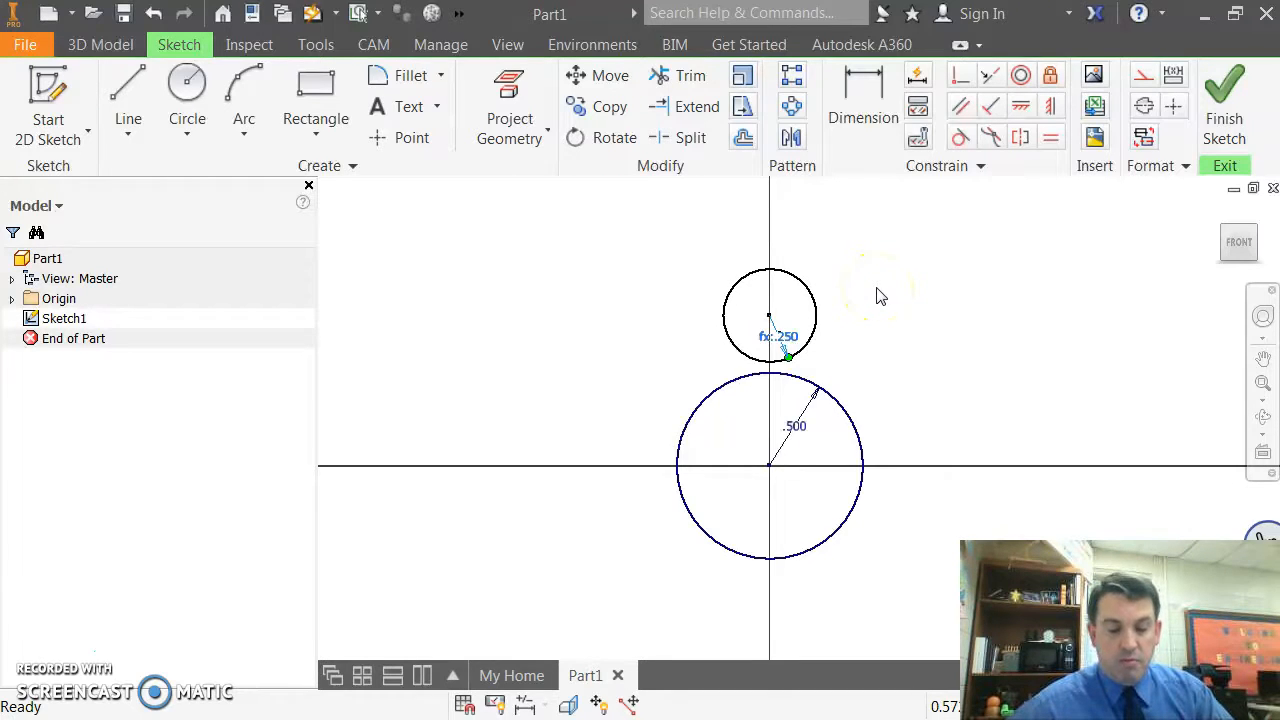
# - Dimension the vertical distance between the two circle centres and link it to the large circle's radius parameter d0
pyautogui.click(860, 105)
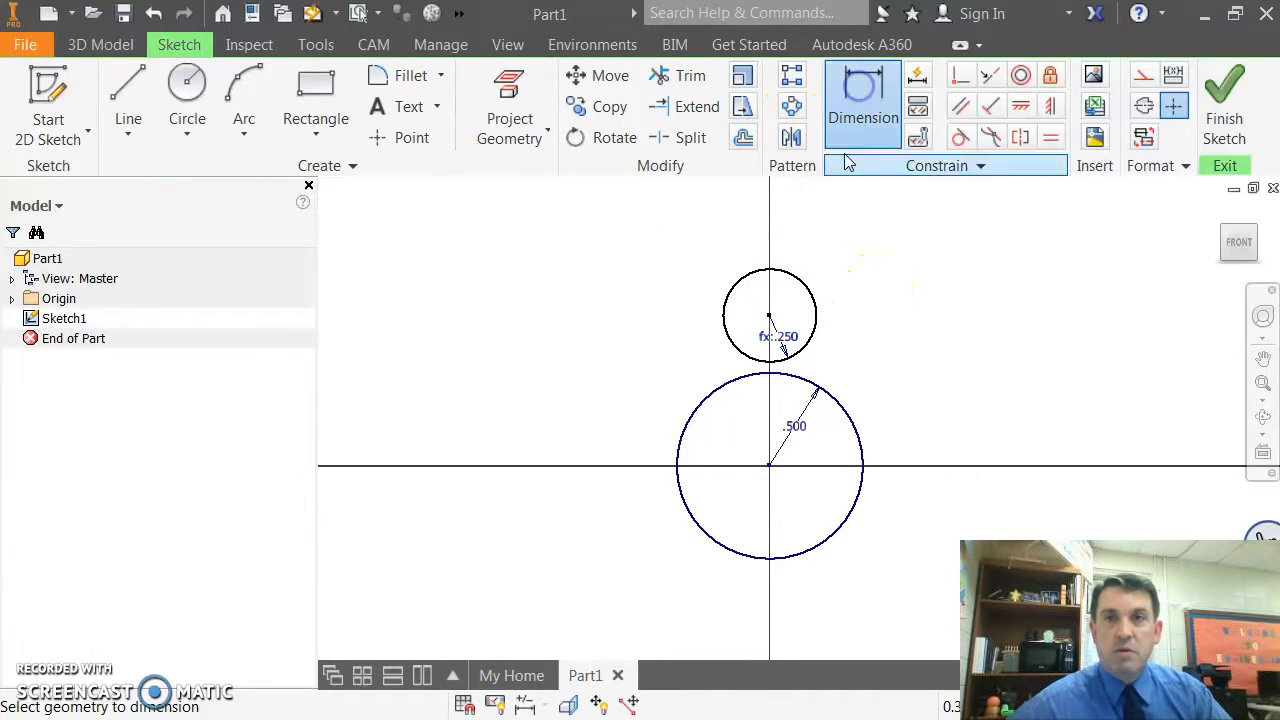
pyautogui.click(770, 315)
pyautogui.click(771, 466)
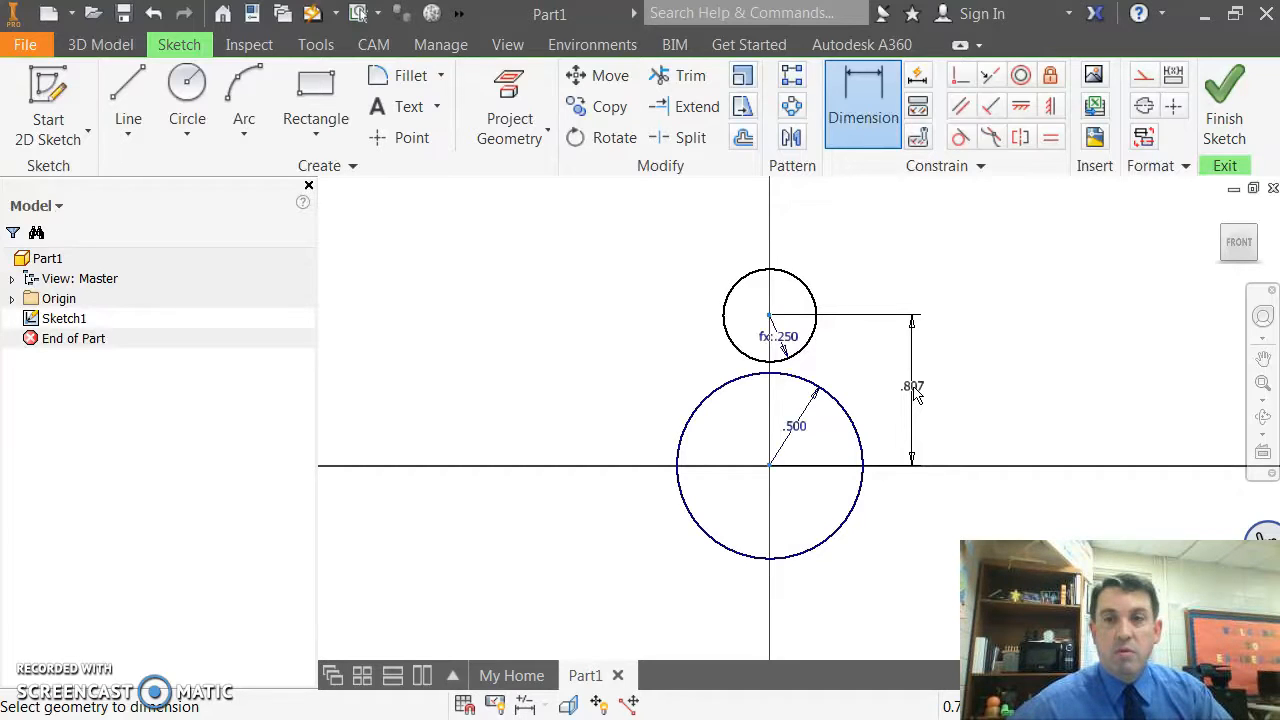
pyautogui.click(910, 392)
pyautogui.doubleClick(795, 425)
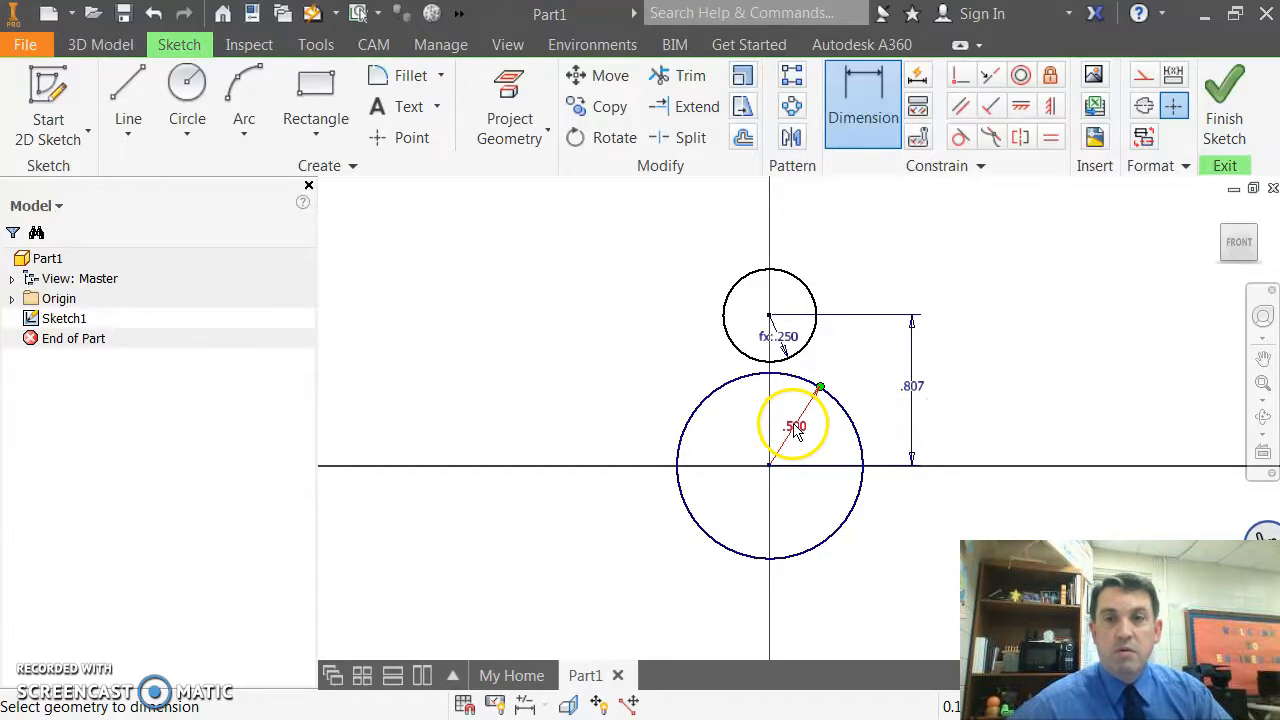
pyautogui.click(866, 475)
pyautogui.doubleClick(913, 387)
pyautogui.click(792, 427)
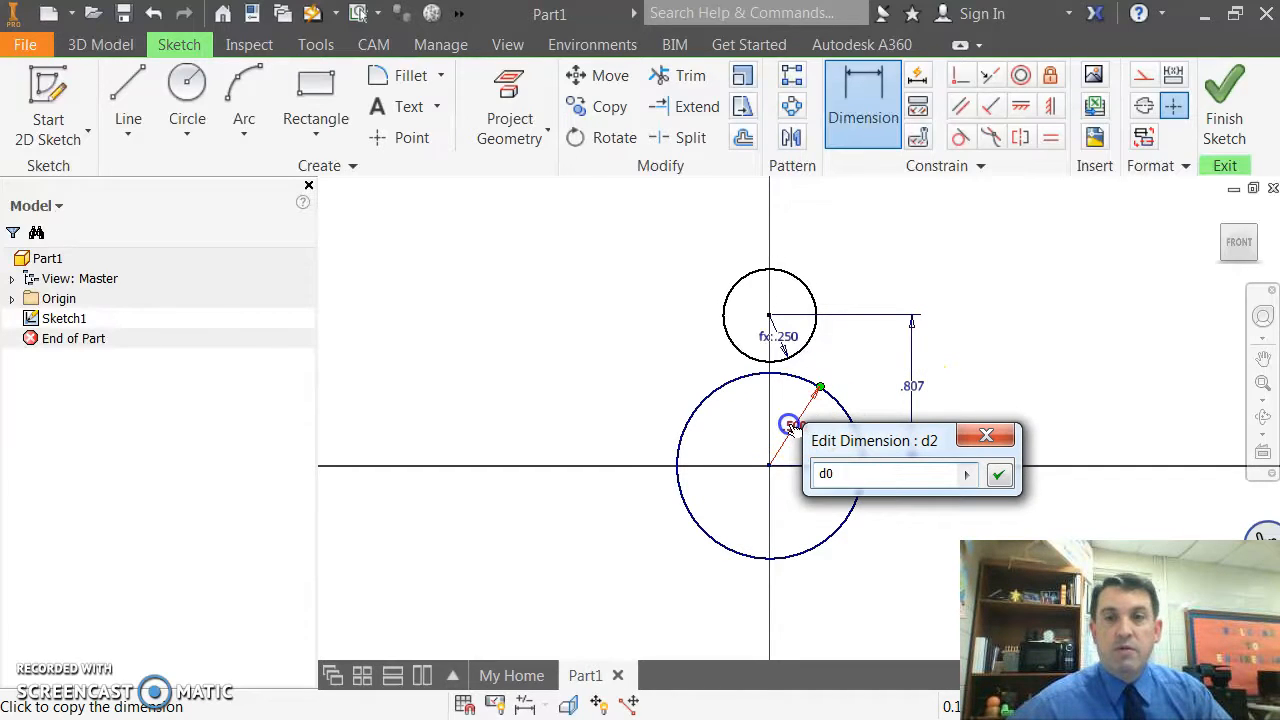
pyautogui.click(997, 475)
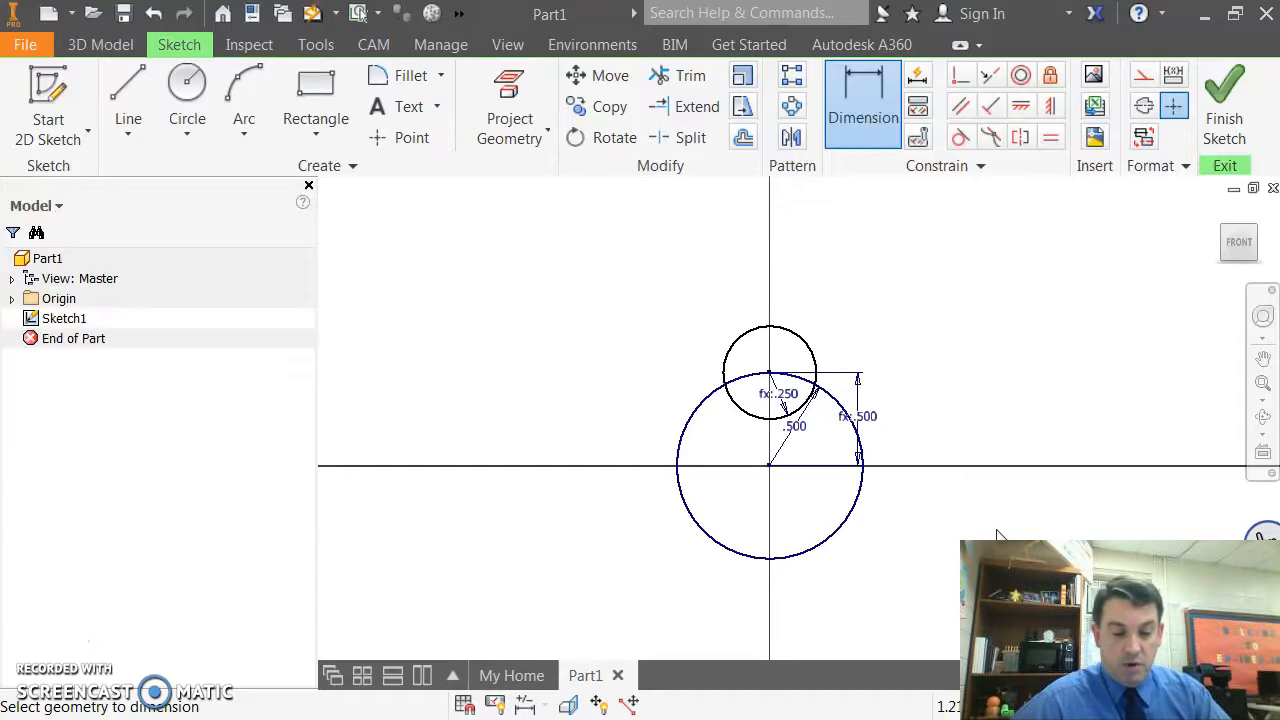
pyautogui.click(788, 395)
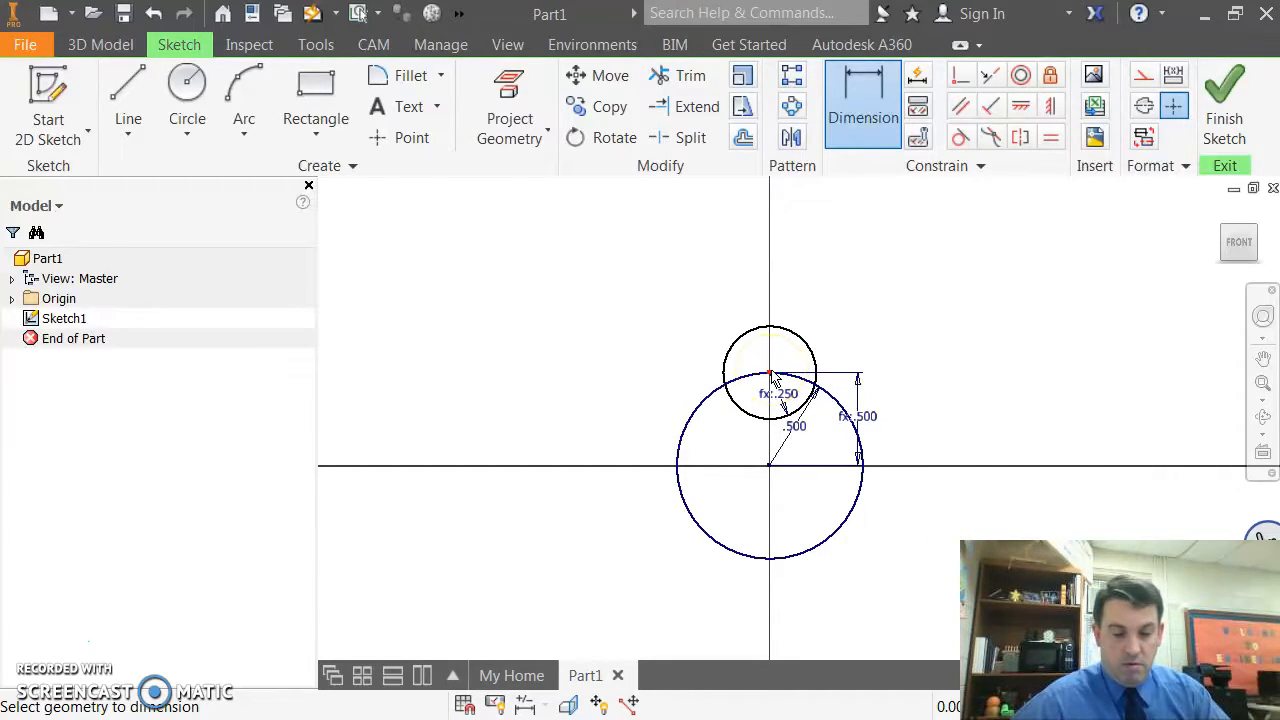
pyautogui.click(774, 440)
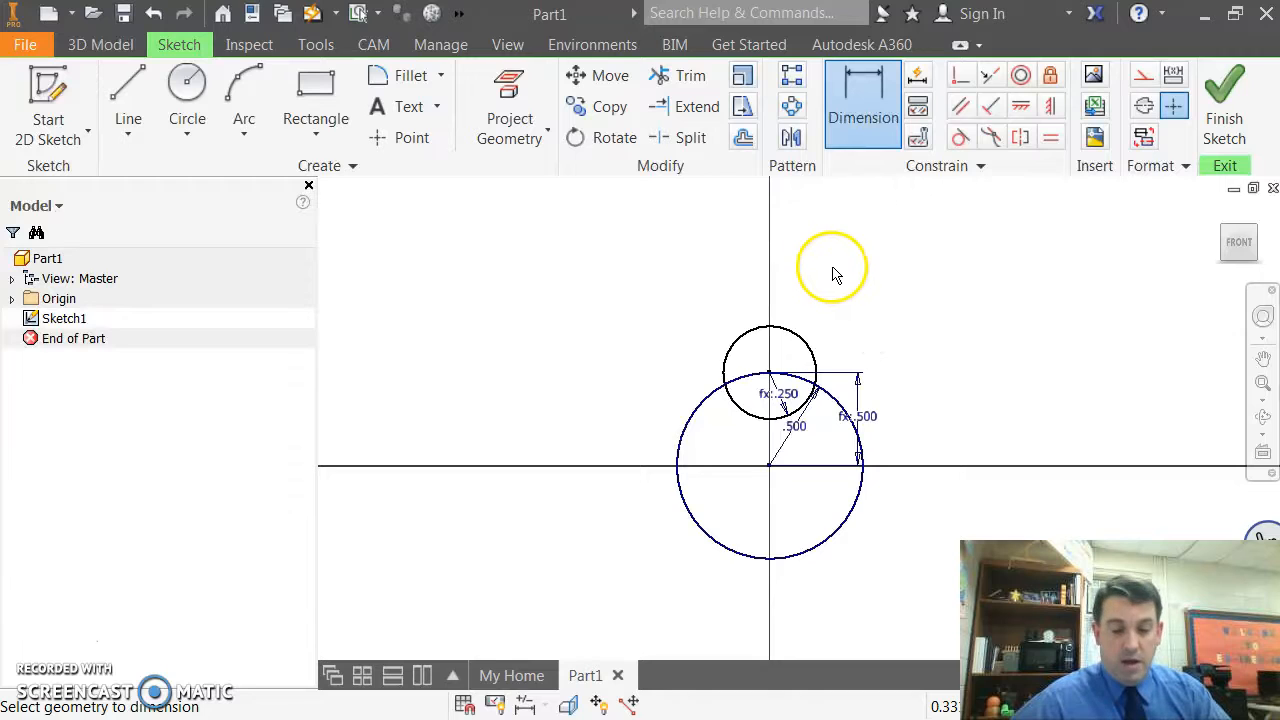
# - Draw a line on each side from the small circle's upper edge to the large circle's side, the right one about 0.62 in long
pyautogui.click(124, 87)
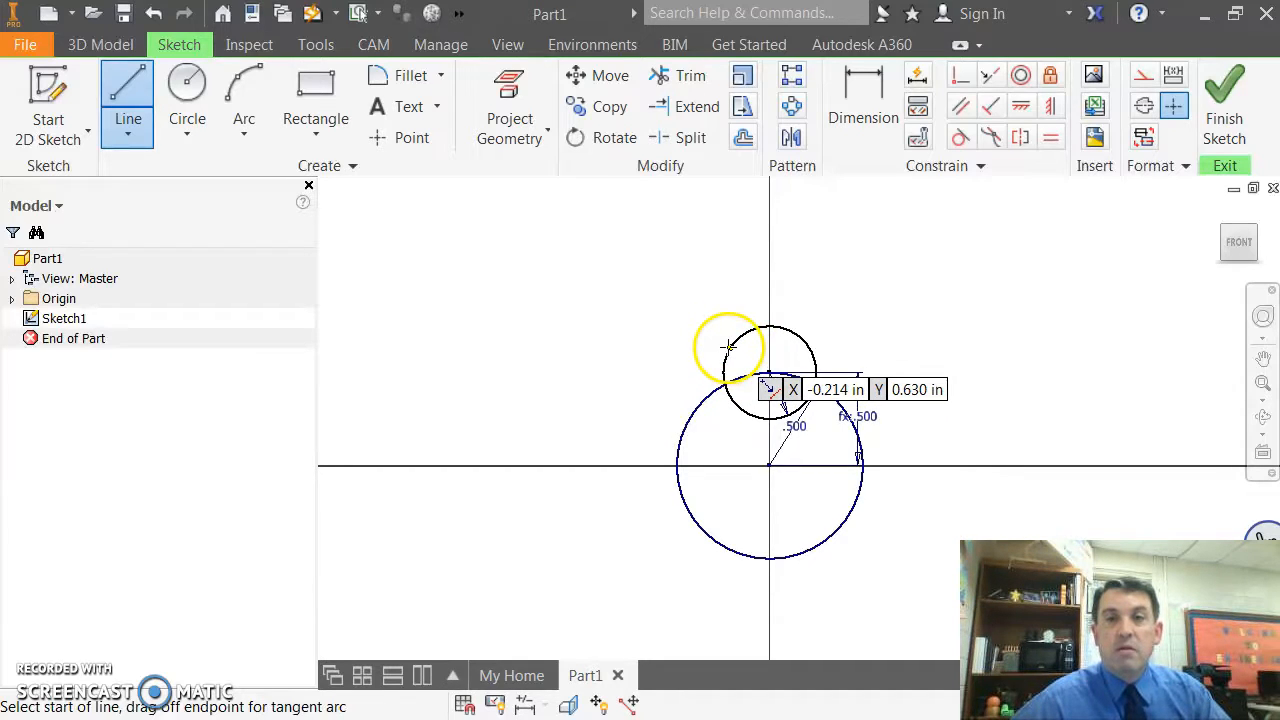
pyautogui.click(727, 349)
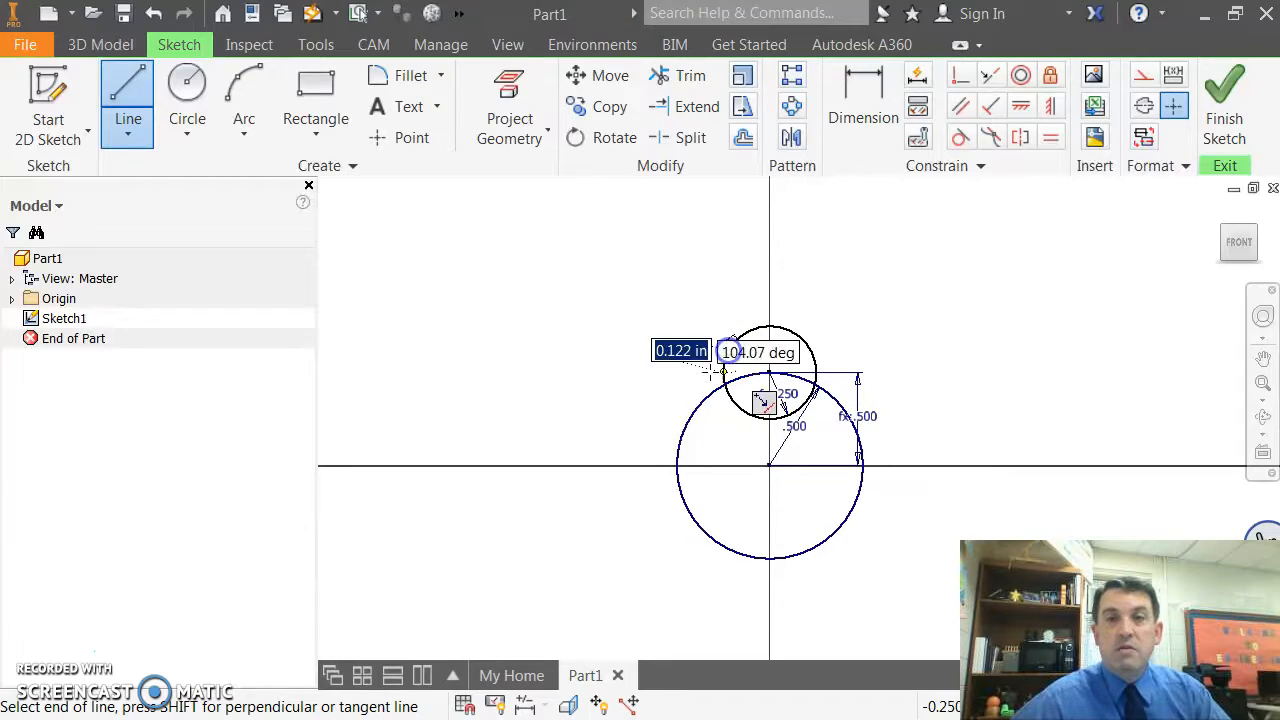
pyautogui.doubleClick(680, 430)
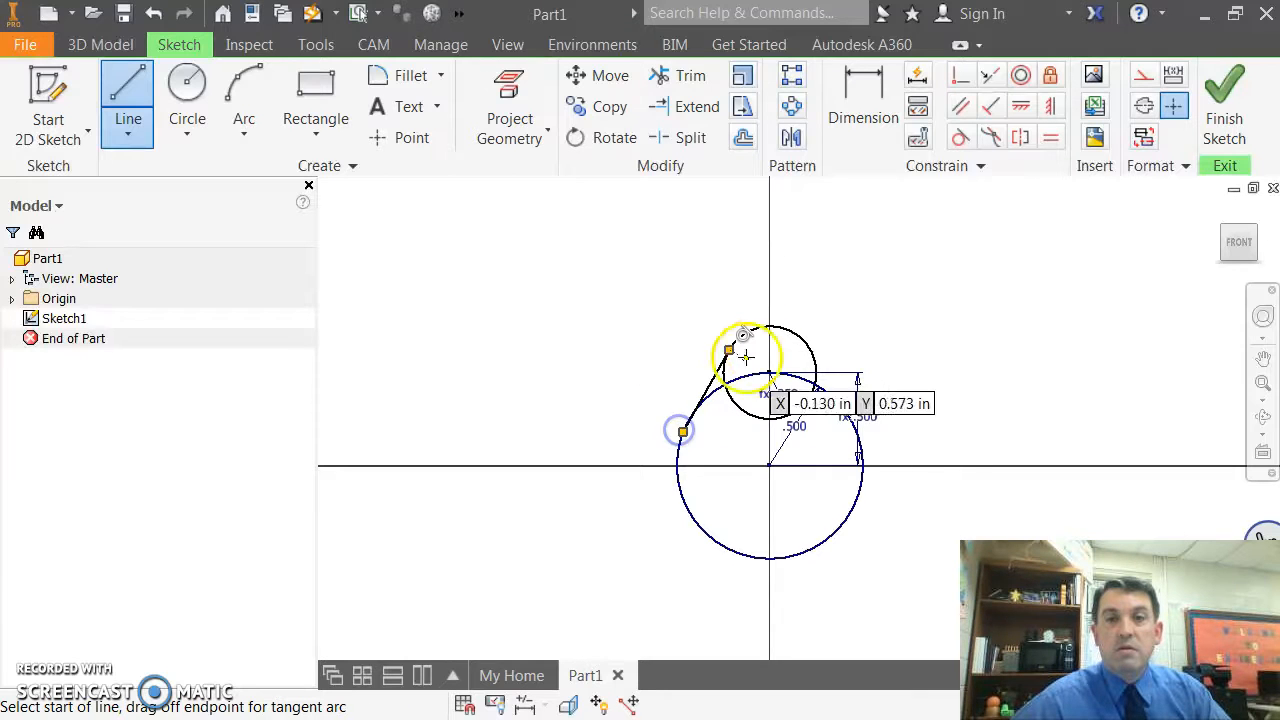
pyautogui.click(803, 337)
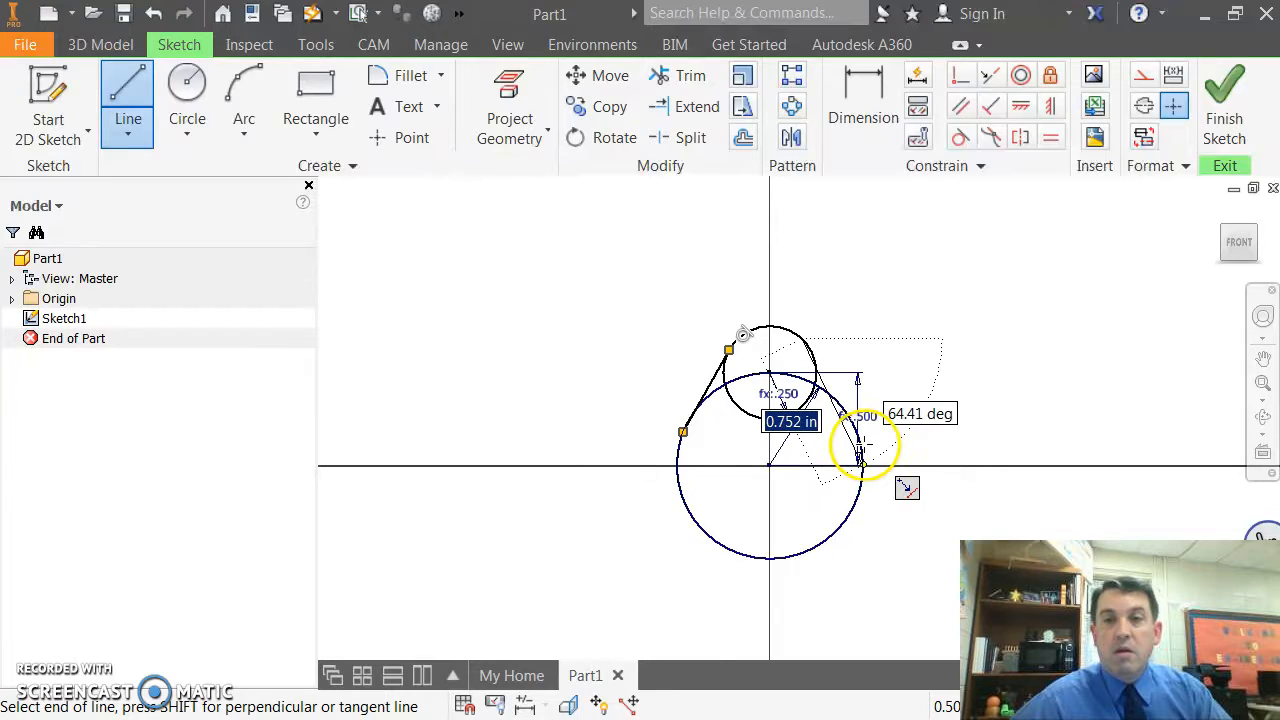
pyautogui.scroll(4, 862, 452)
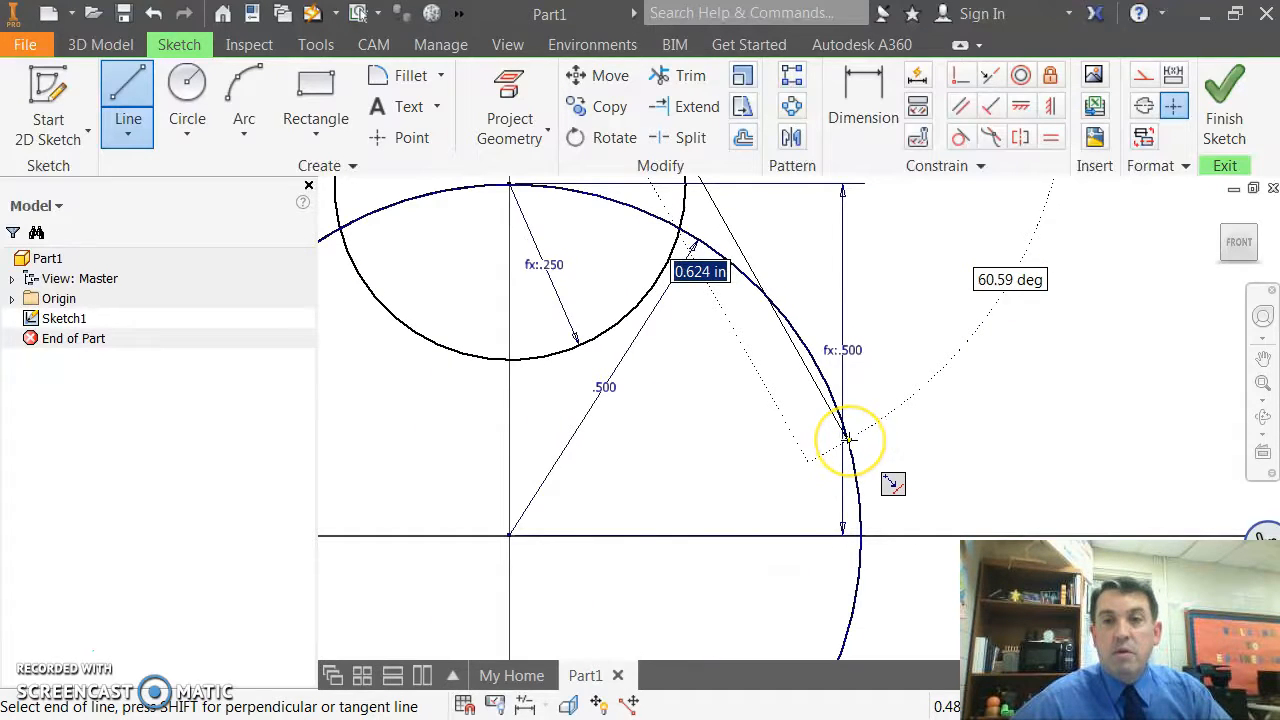
pyautogui.click(848, 437)
pyautogui.scroll(-4, 966, 457)
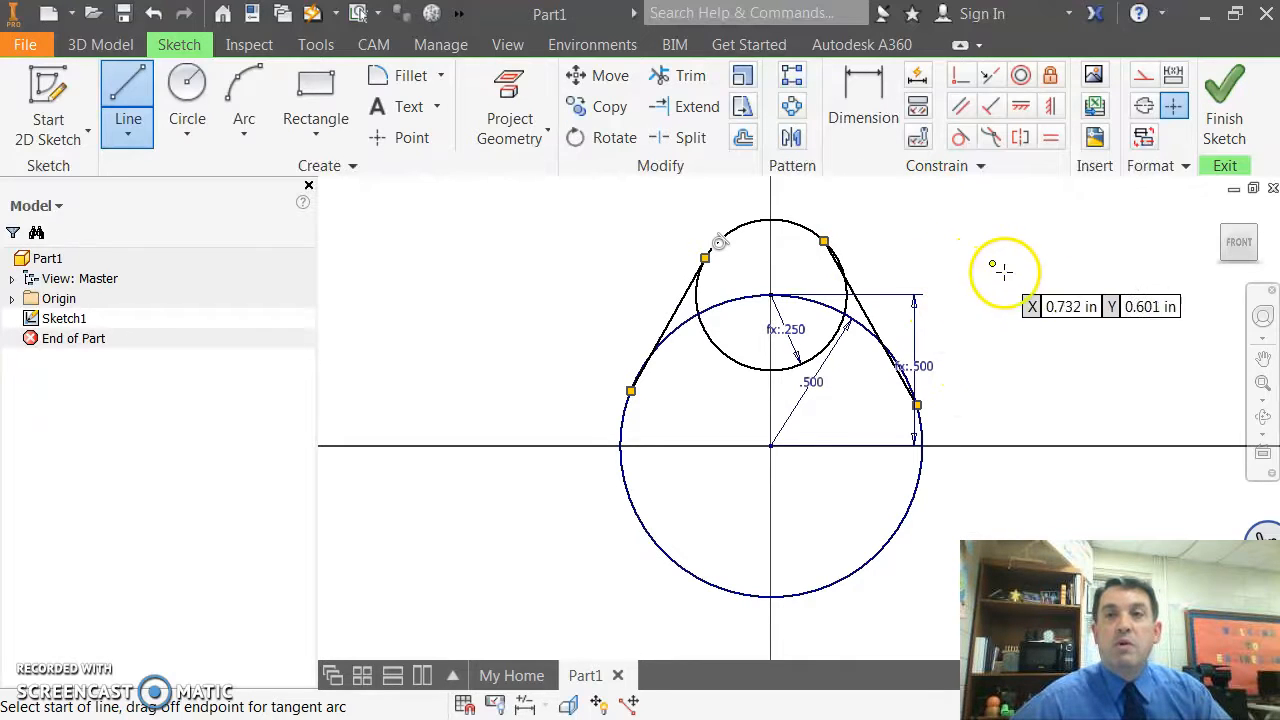
# - Apply tangent constraints between the left line and the small circle, and between the left line and the large circle
pyautogui.click(961, 141)
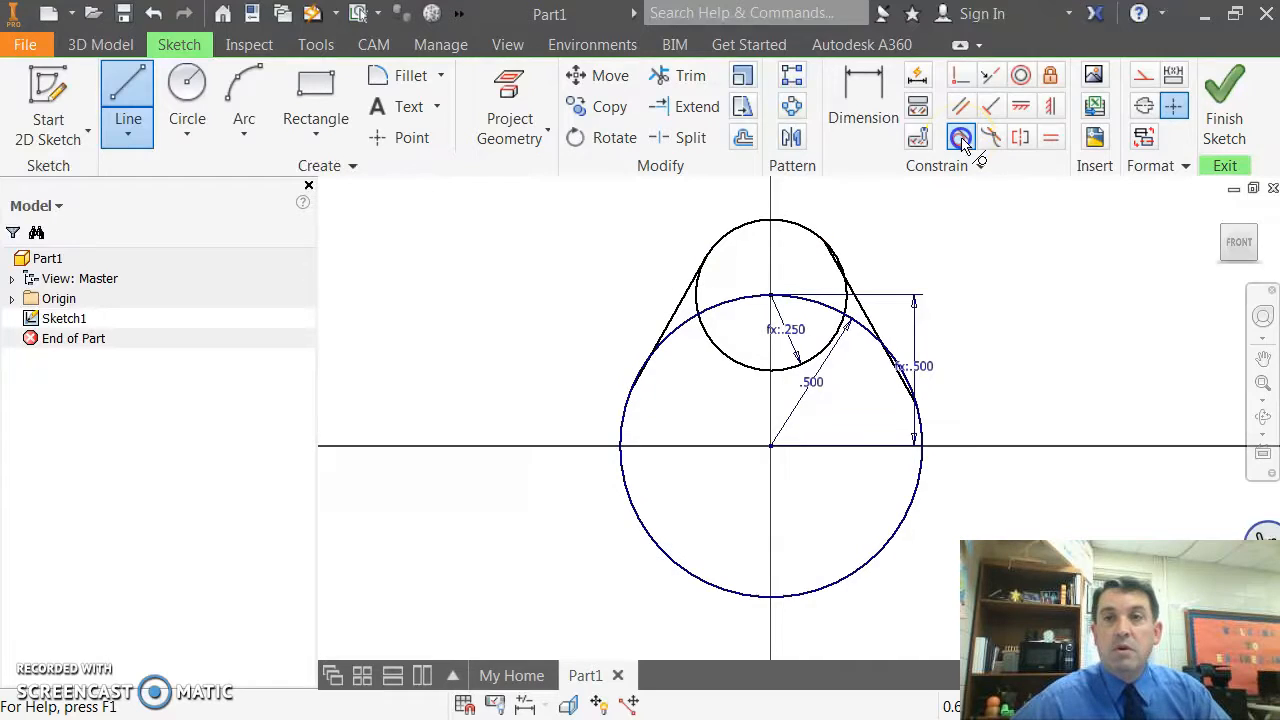
pyautogui.click(961, 141)
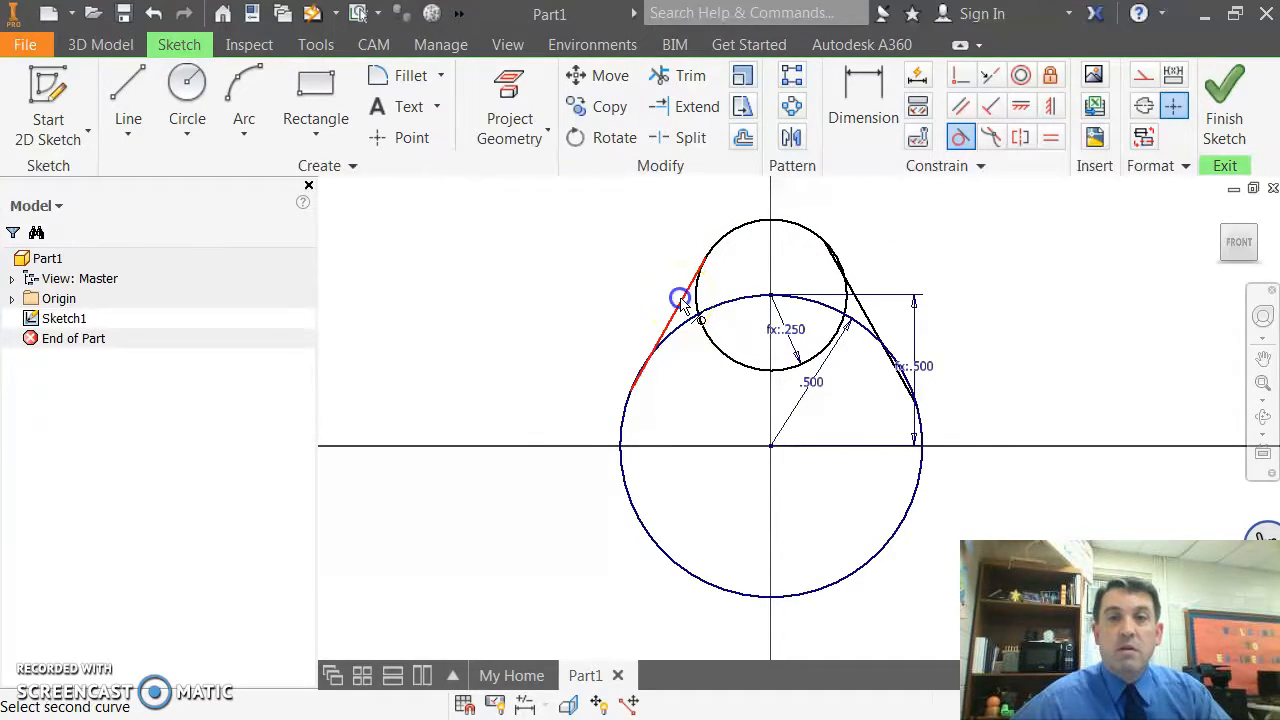
pyautogui.click(715, 249)
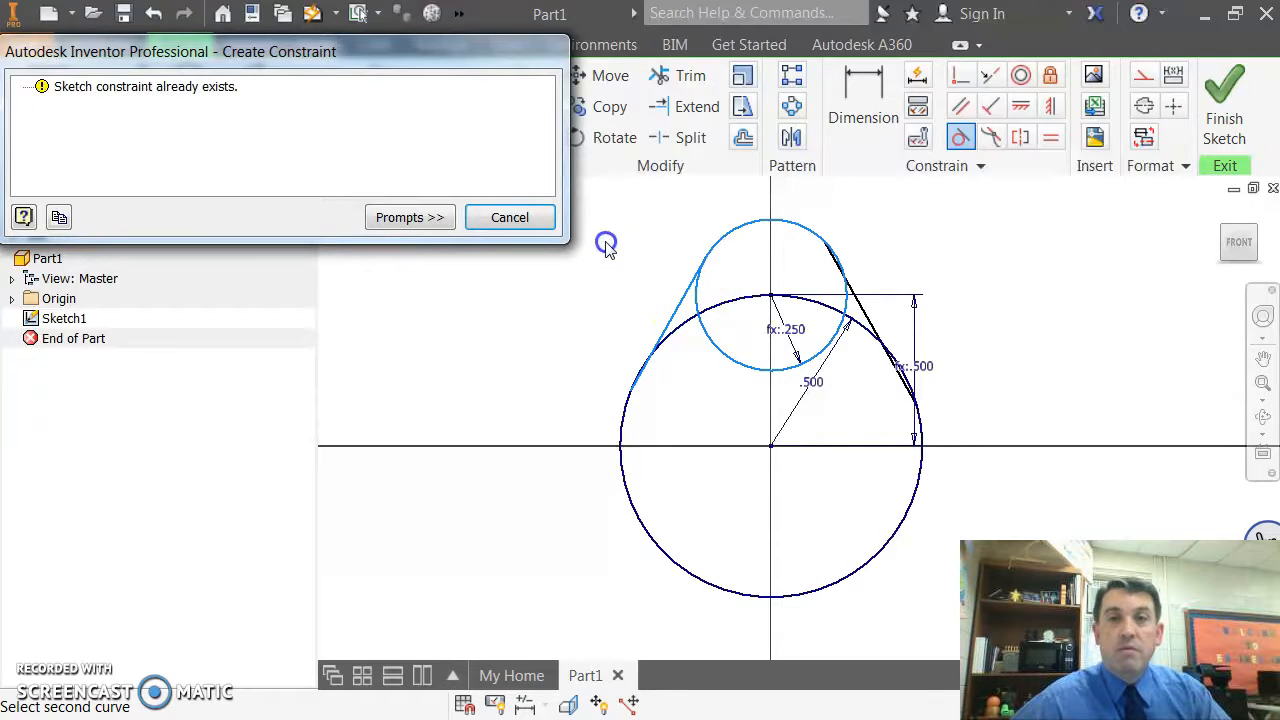
pyautogui.click(535, 225)
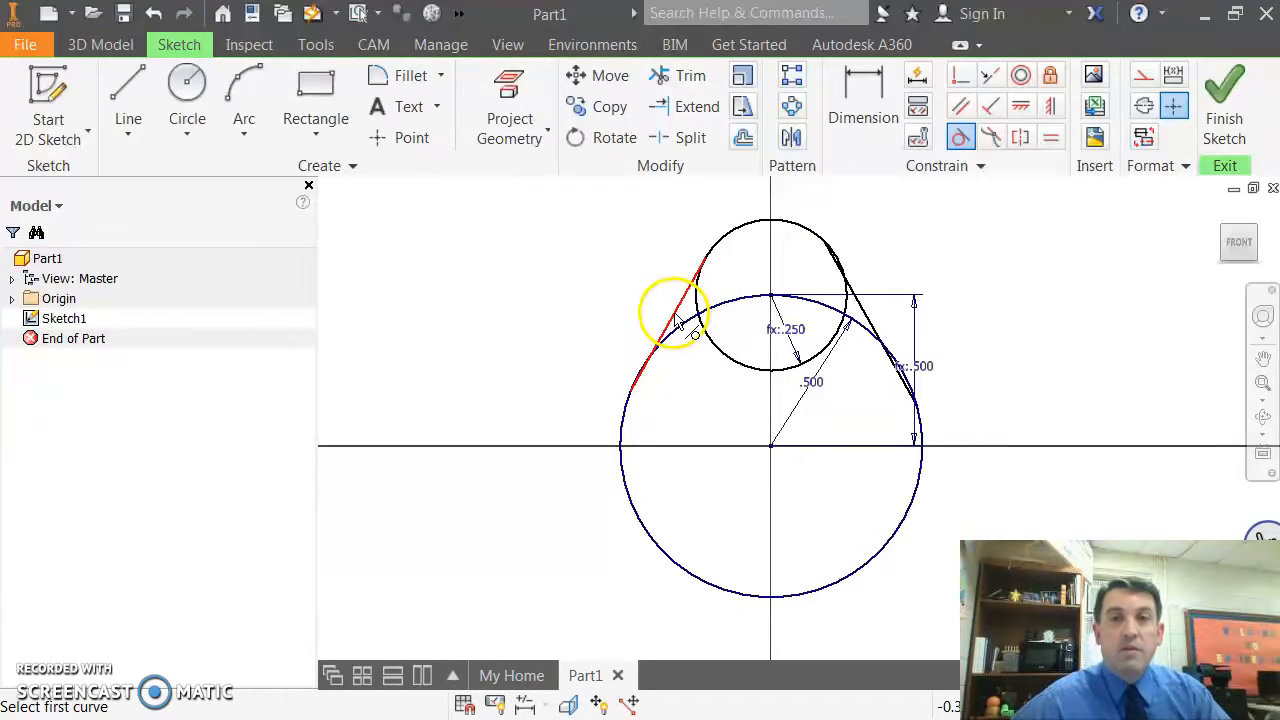
pyautogui.click(624, 445)
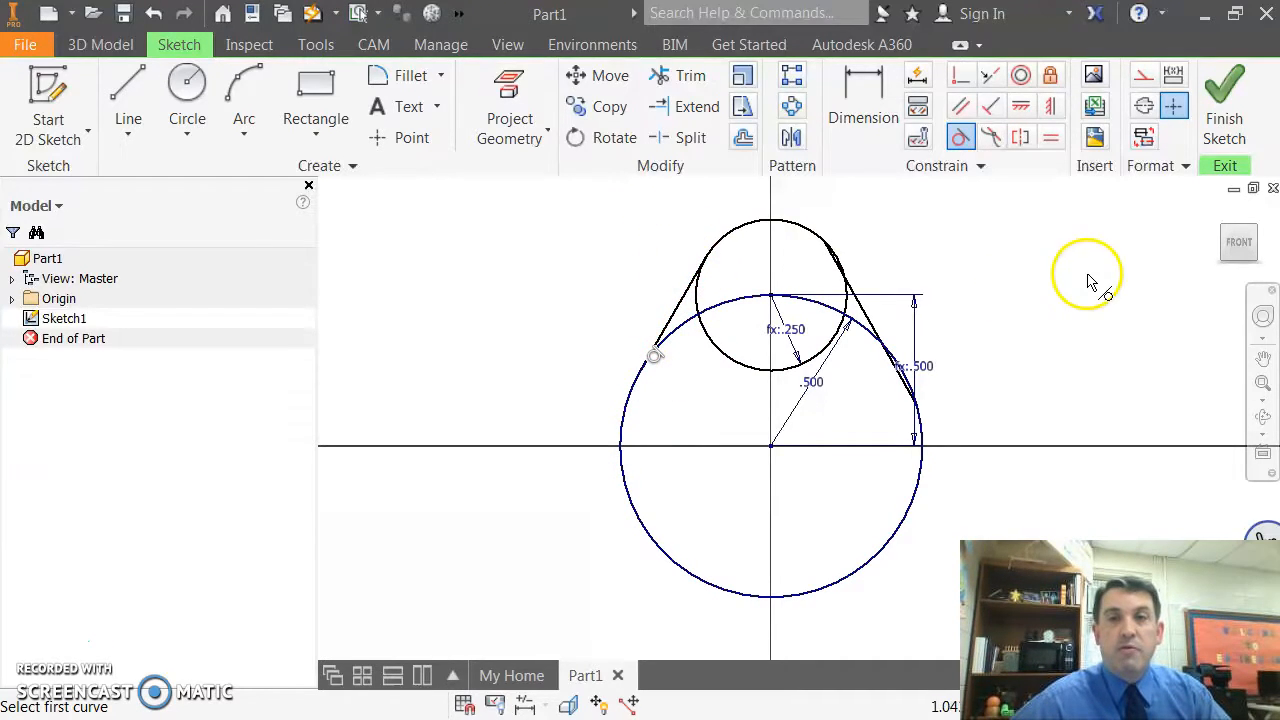
# - Make the right line tangent to both the small and the large circle, and end the tangent constraint command
pyautogui.click(806, 236)
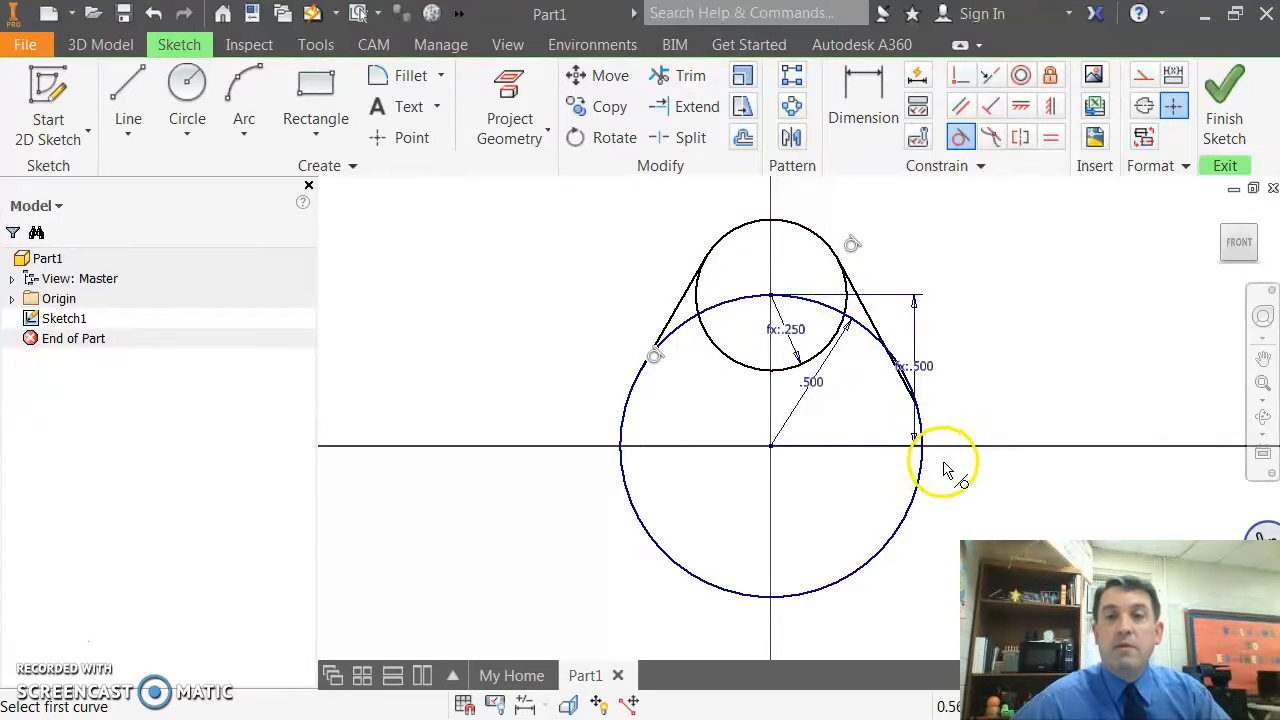
pyautogui.click(893, 358)
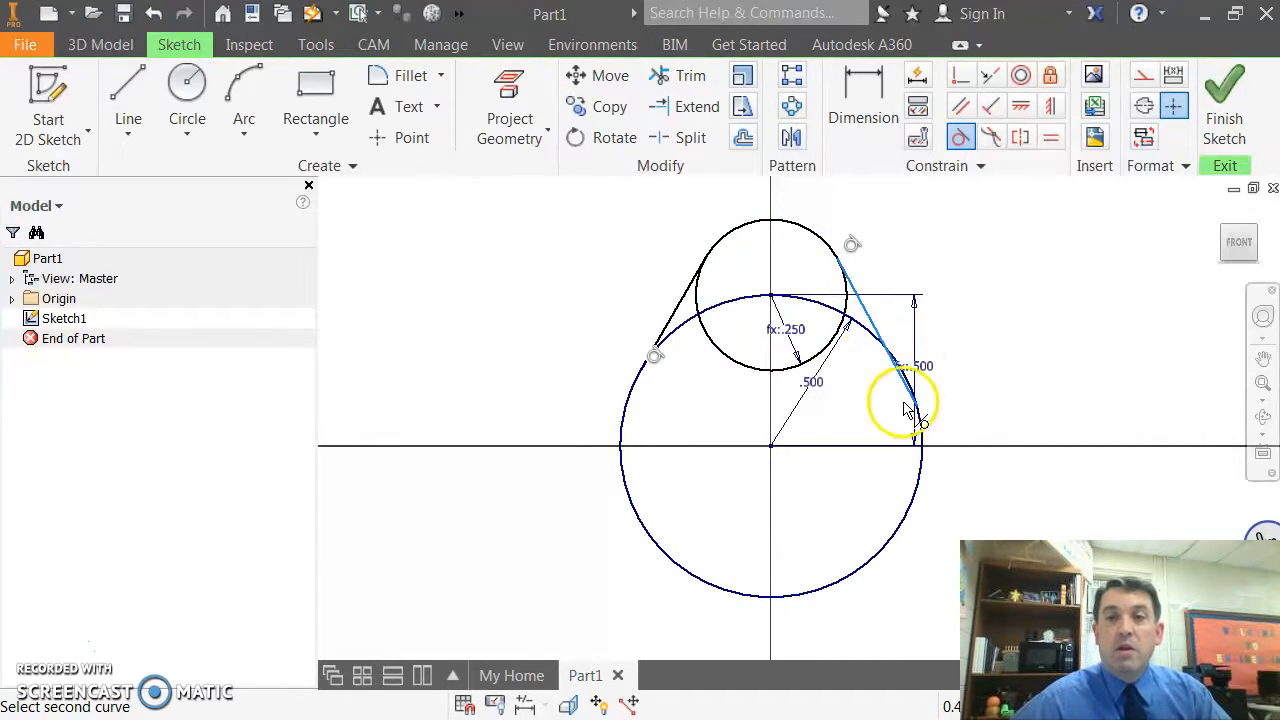
pyautogui.click(916, 503)
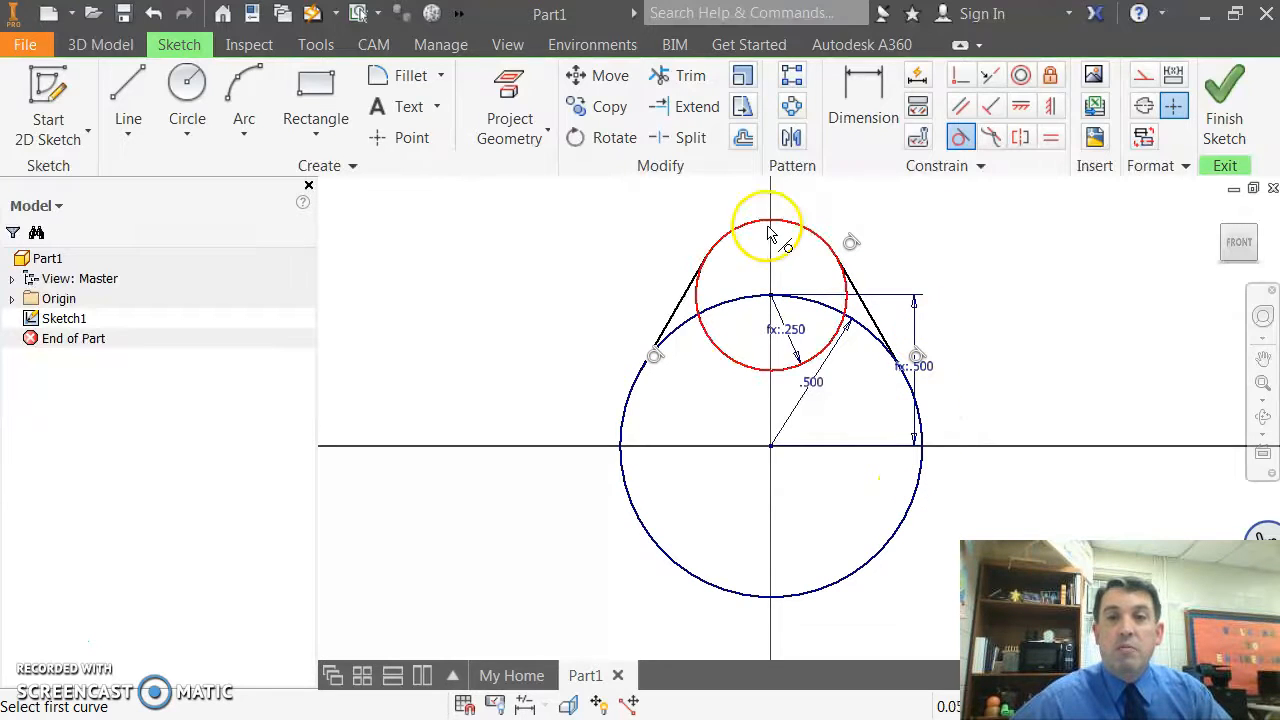
pyautogui.click(680, 312)
pyautogui.click(622, 423)
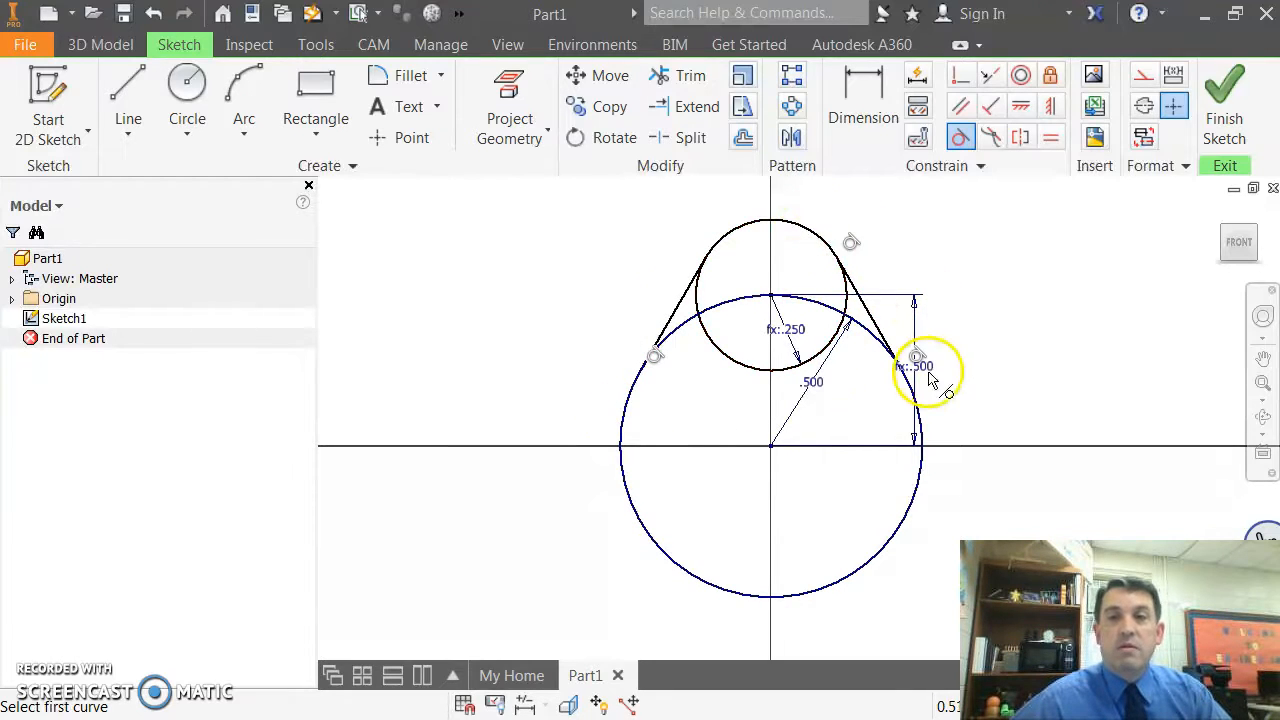
pyautogui.click(910, 398)
pyautogui.click(920, 434)
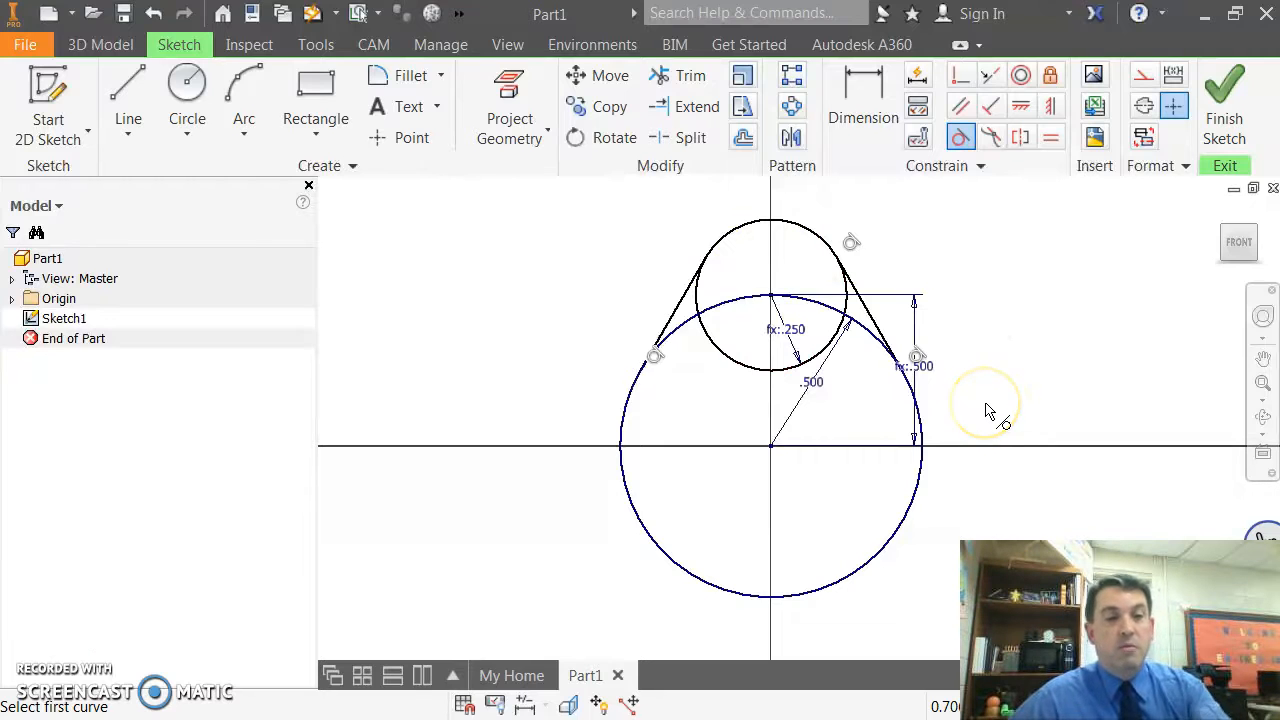
pyautogui.press('Escape')
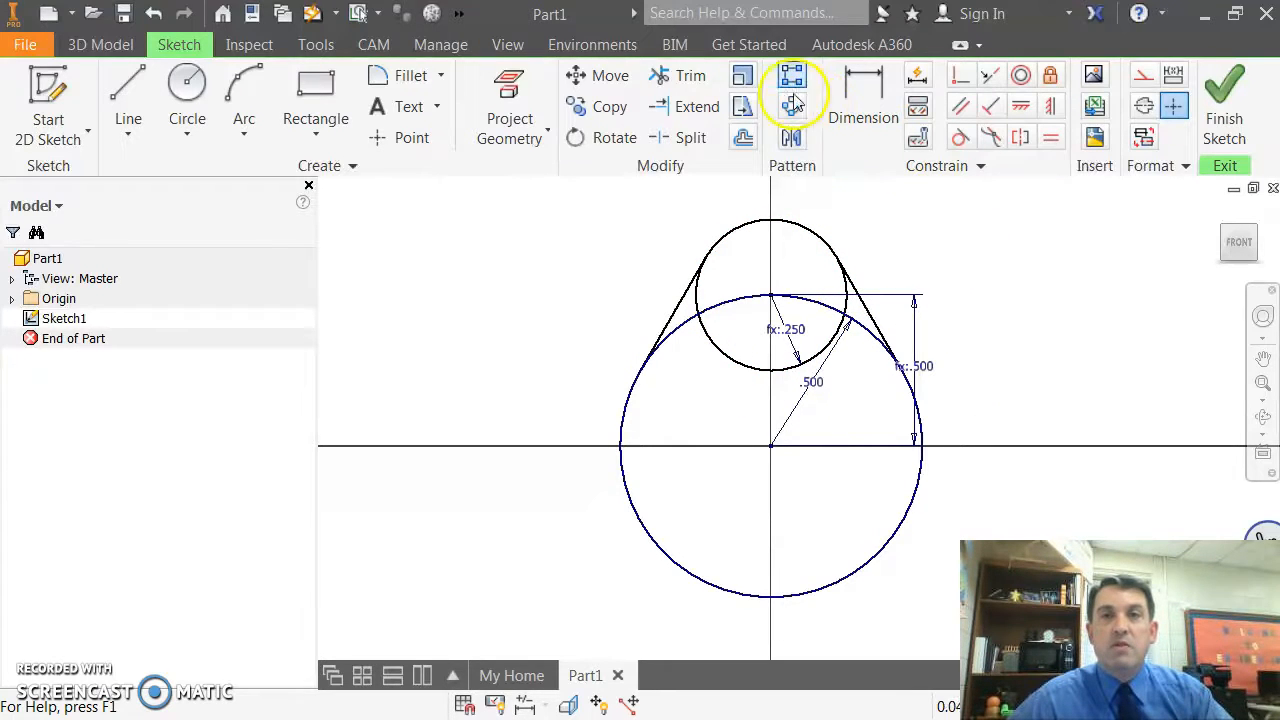
# - Trim away the inner arcs of both circles between the tangent lines, leaving a single closed cam-shaped outline
pyautogui.click(684, 78)
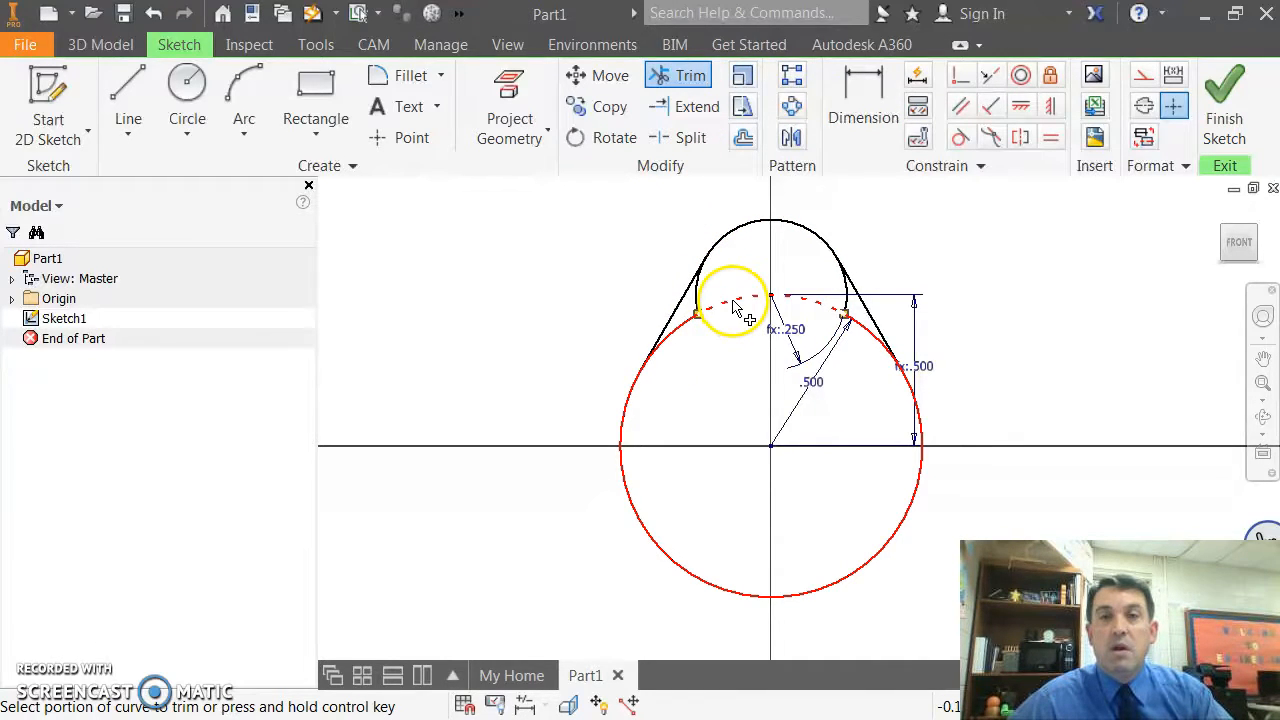
pyautogui.click(732, 300)
pyautogui.click(678, 327)
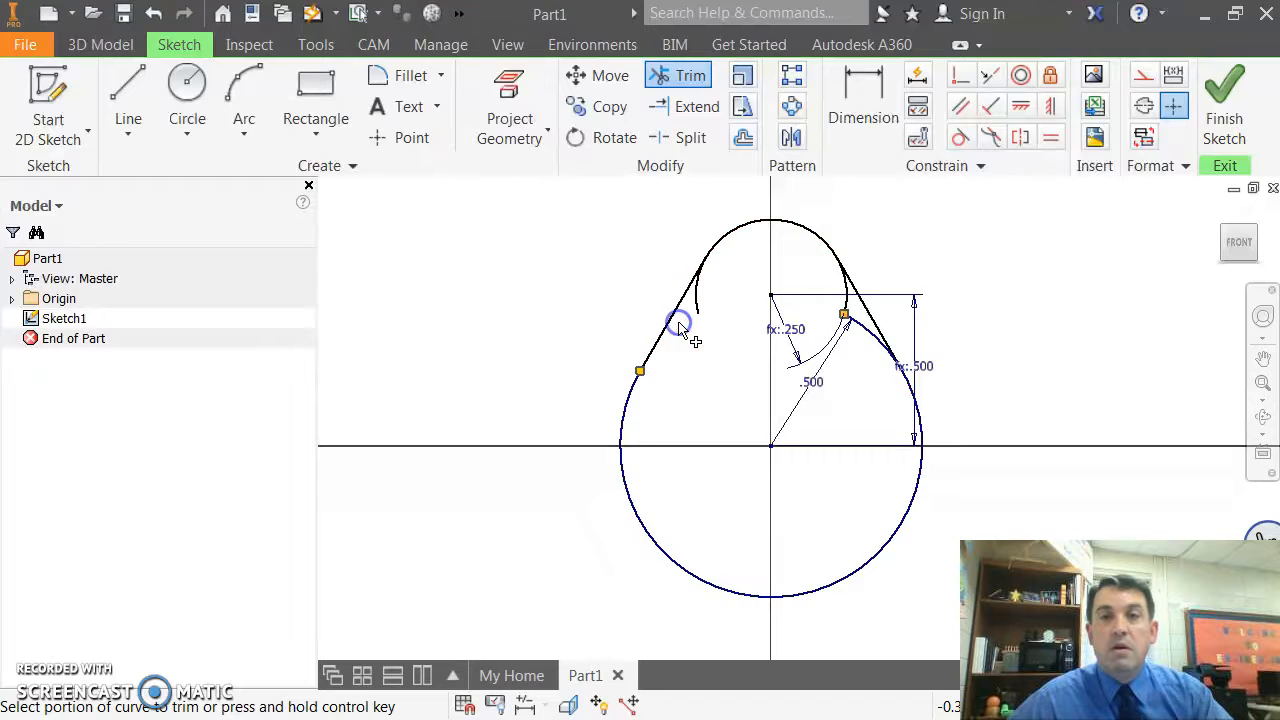
pyautogui.click(845, 302)
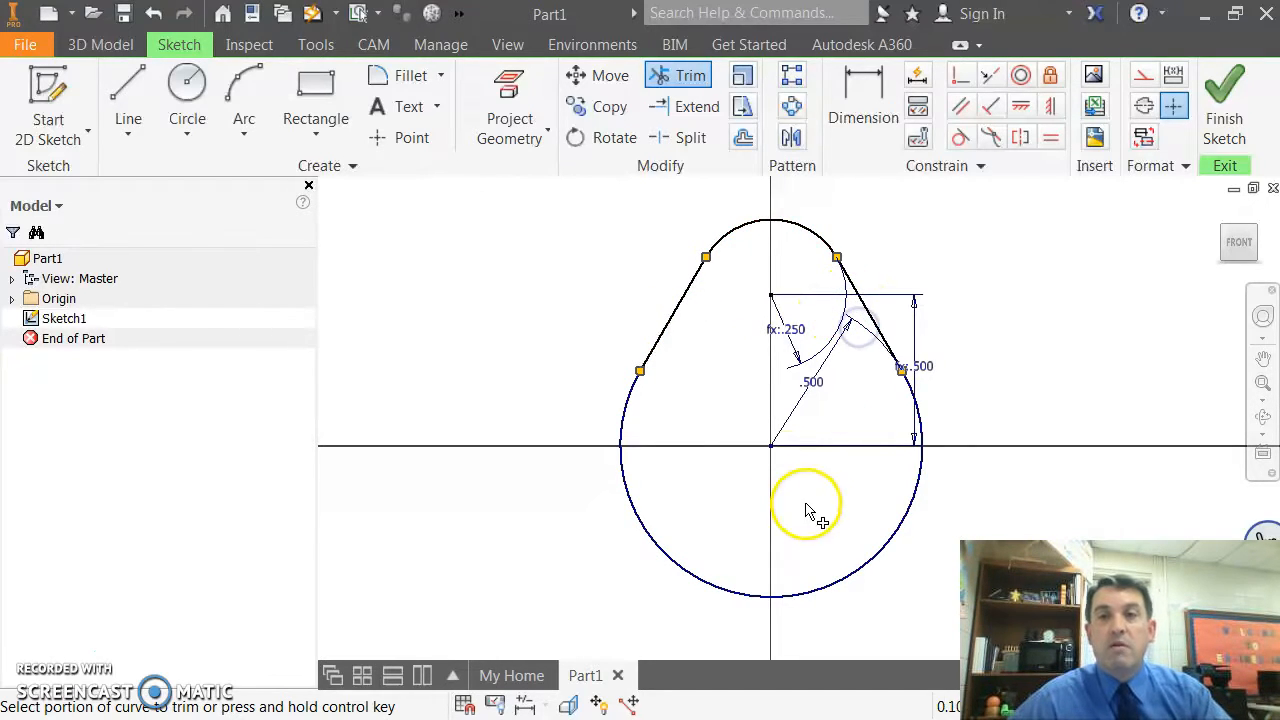
pyautogui.click(688, 78)
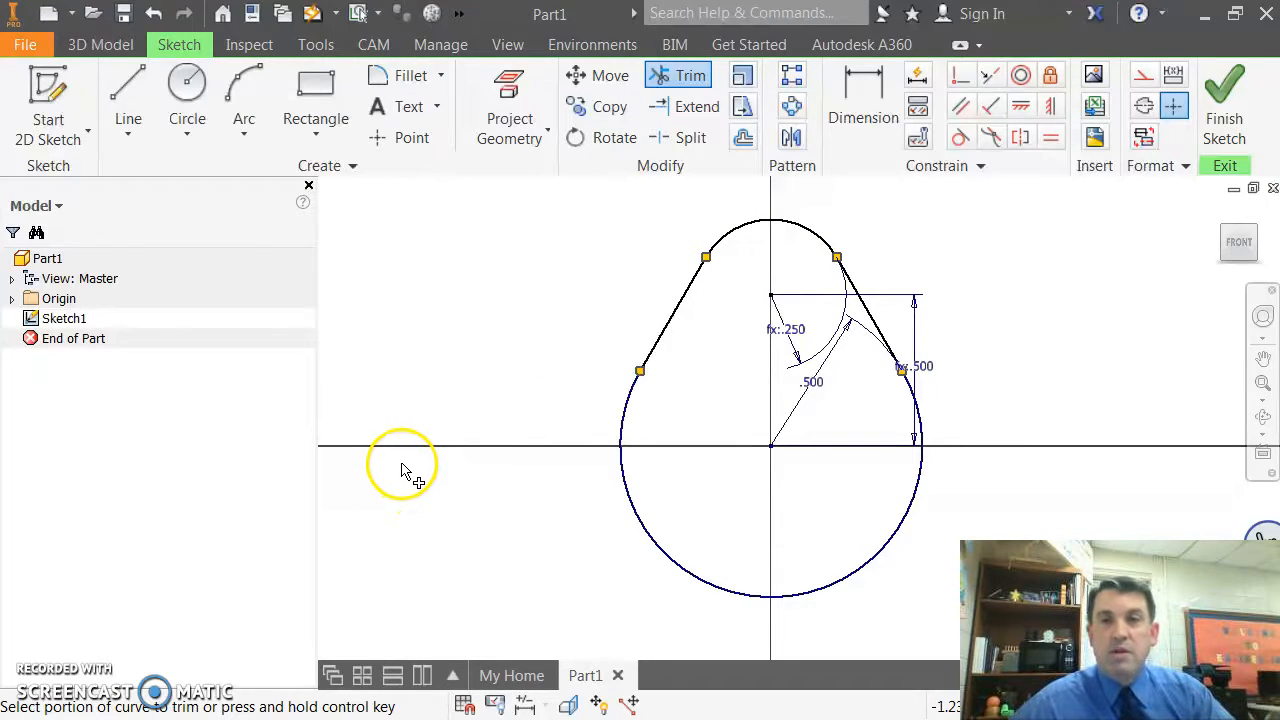
# - Try to draw a circle centred on the origin with a radius of 3/16 in, and undo it
pyautogui.click(188, 88)
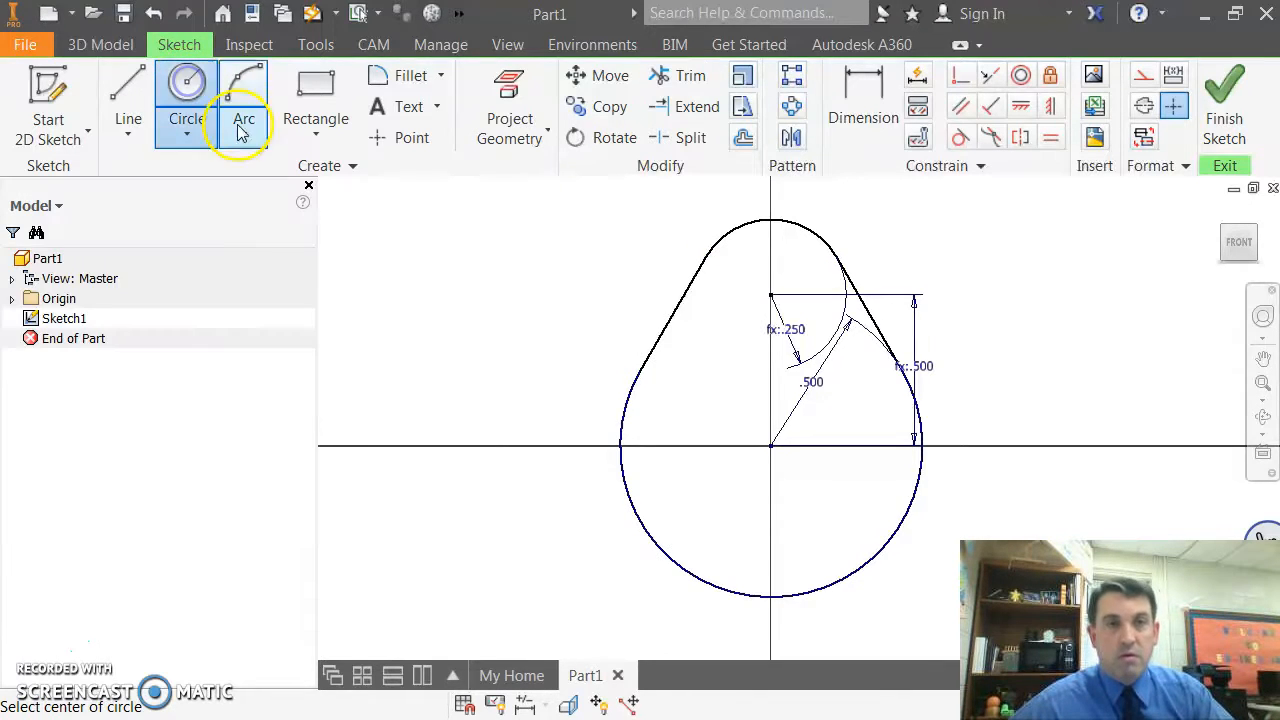
pyautogui.click(770, 445)
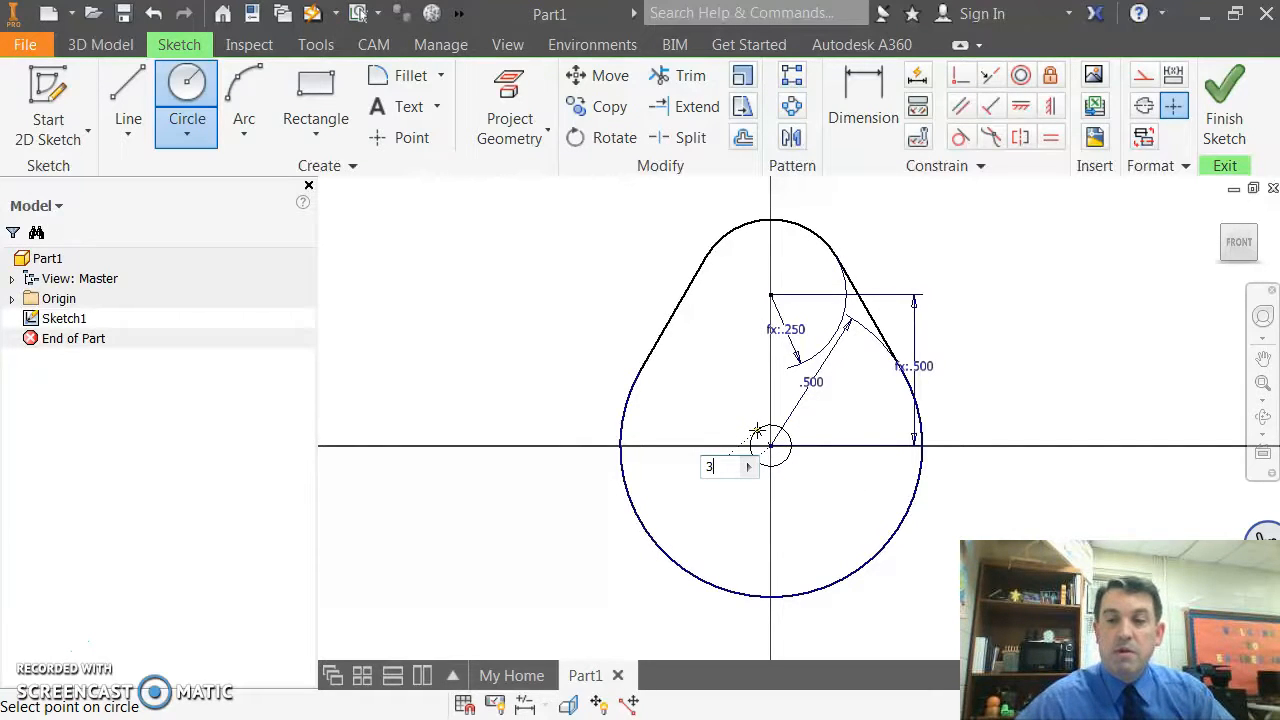
pyautogui.write('3/16')
pyautogui.press('Return')
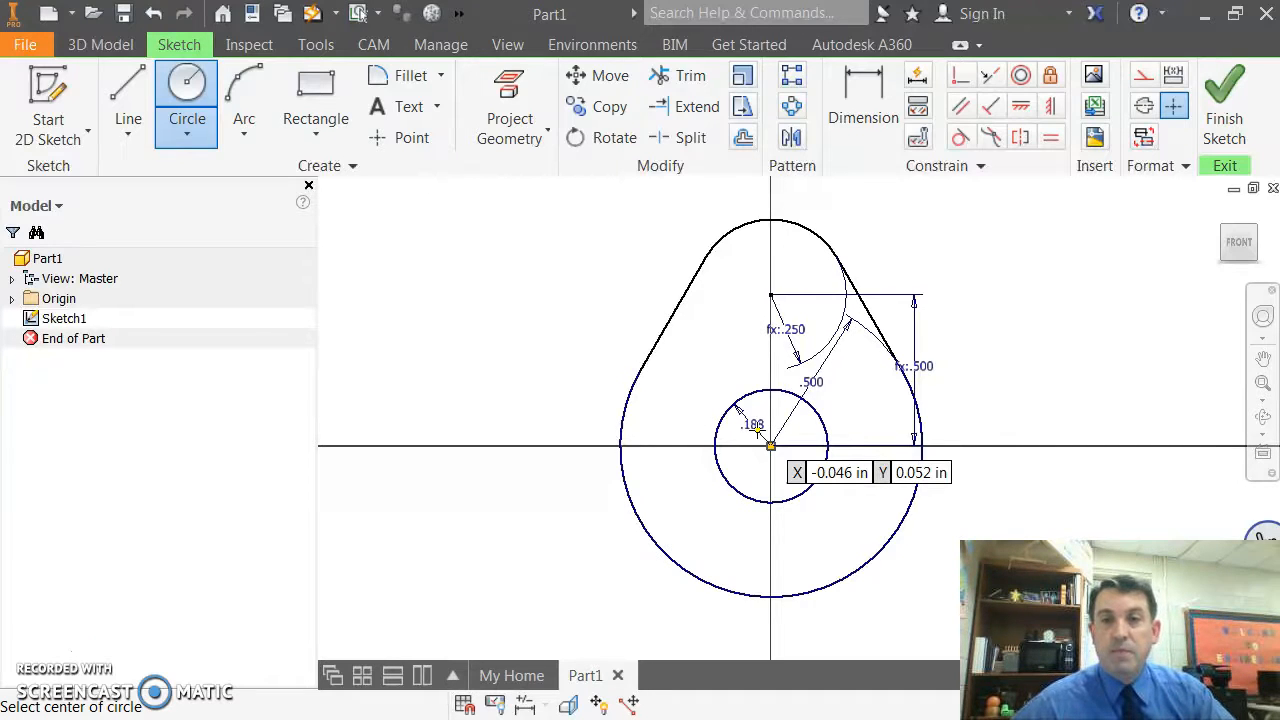
pyautogui.click(745, 460)
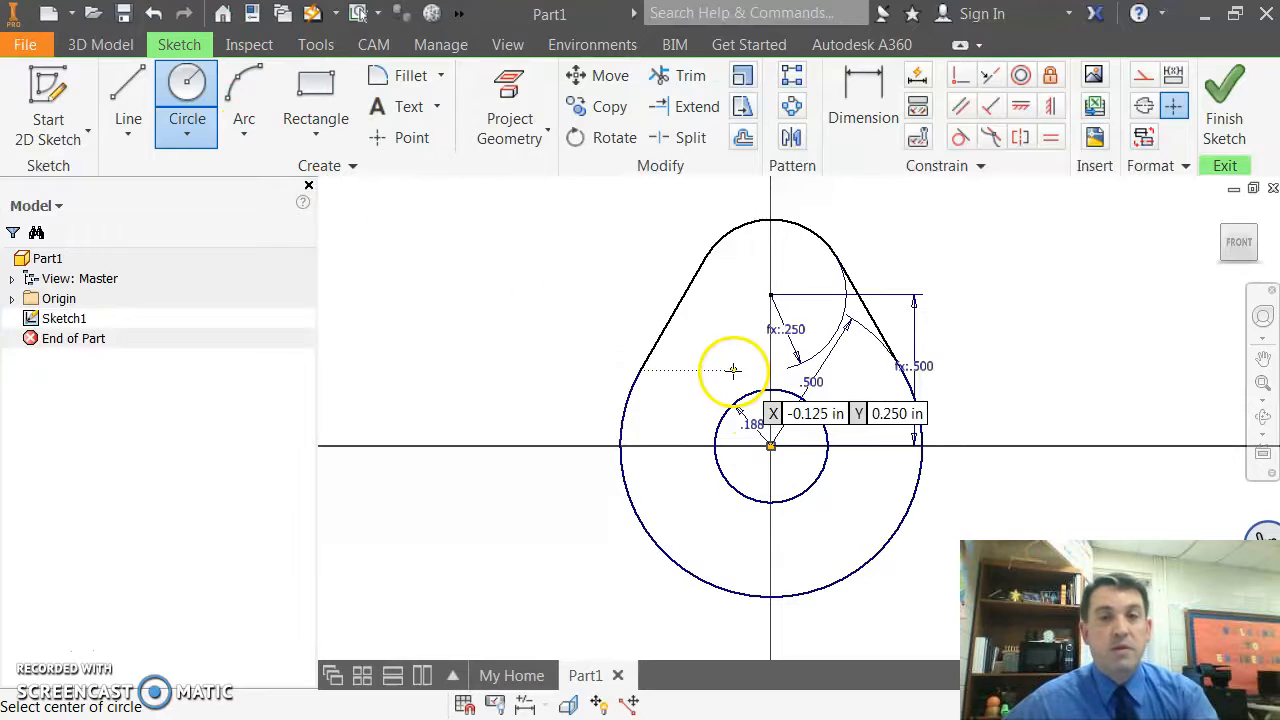
pyautogui.press('Escape')
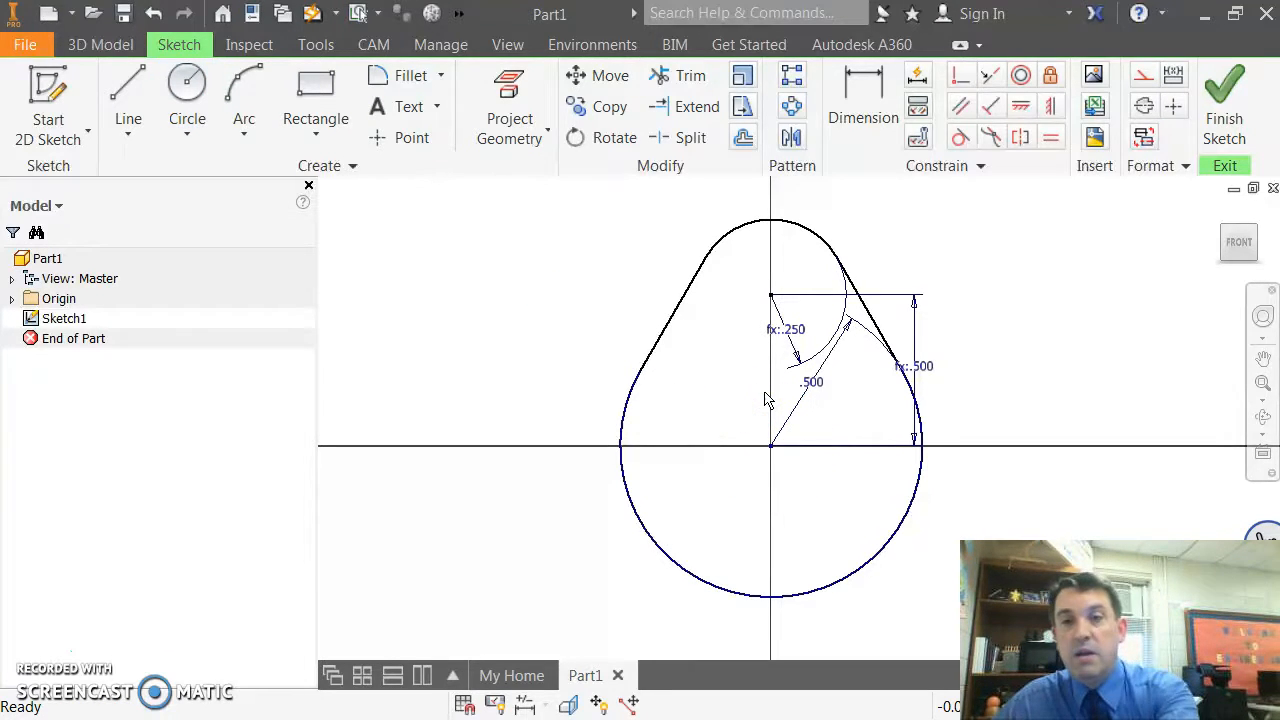
# - Draw a circle centred on the origin inside the cam outline, entering its size as a diameter of 3/16 in
pyautogui.click(187, 85)
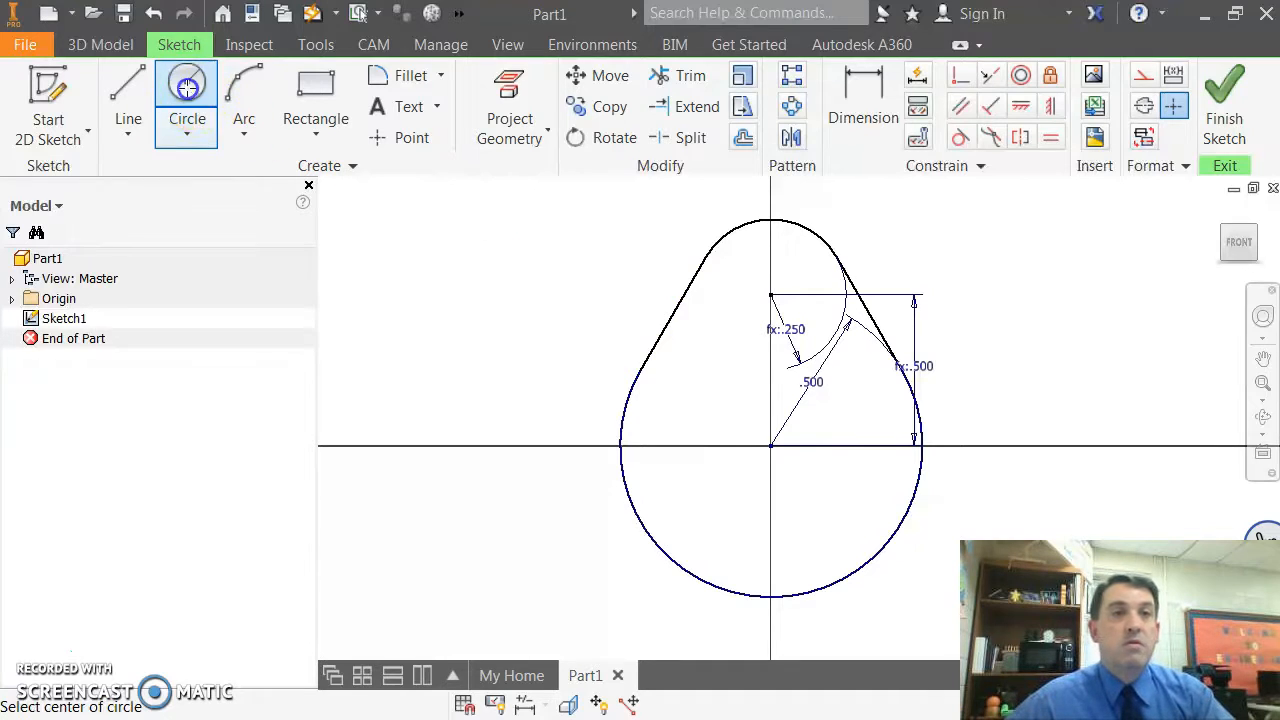
pyautogui.click(771, 446)
pyautogui.rightClick(762, 434)
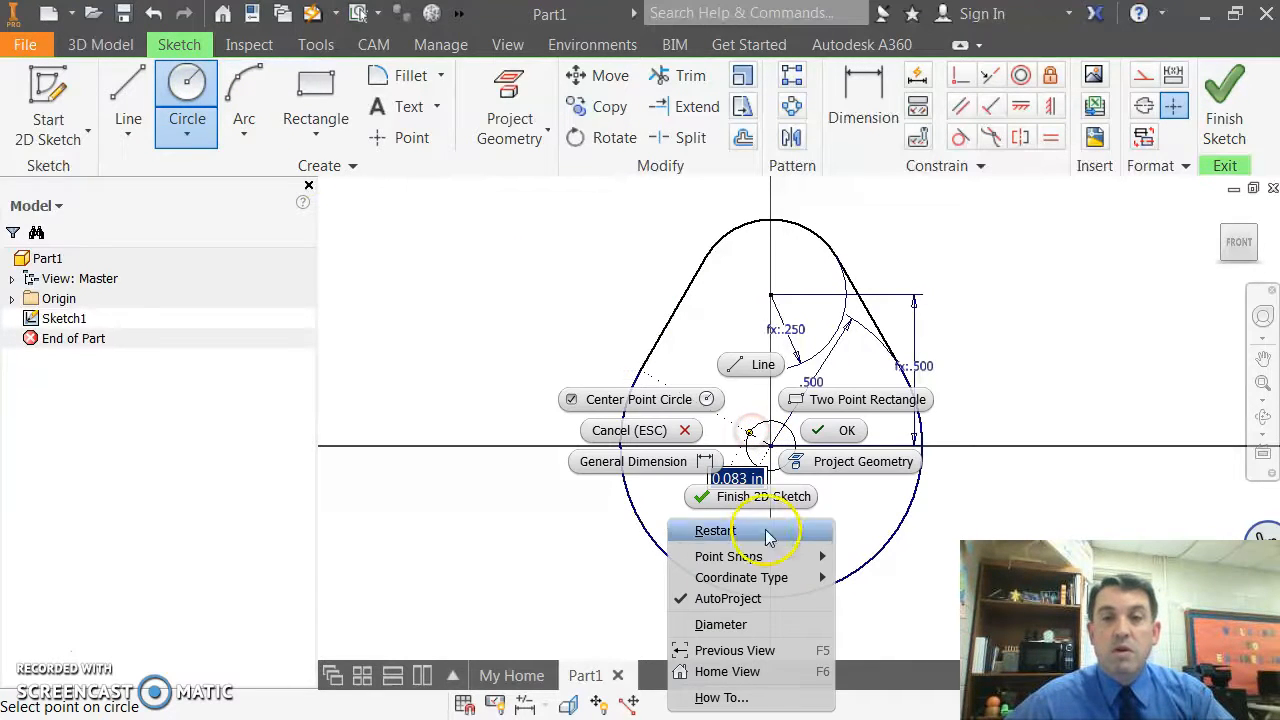
pyautogui.click(757, 625)
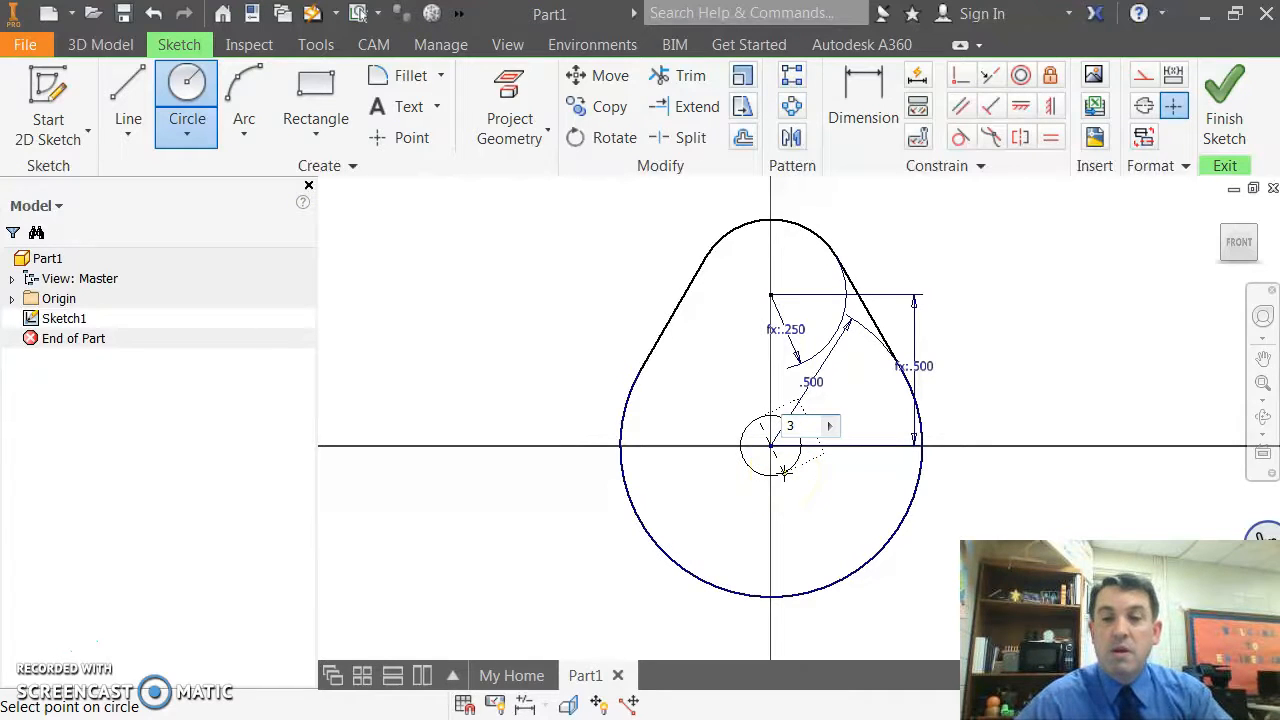
pyautogui.press('Return')
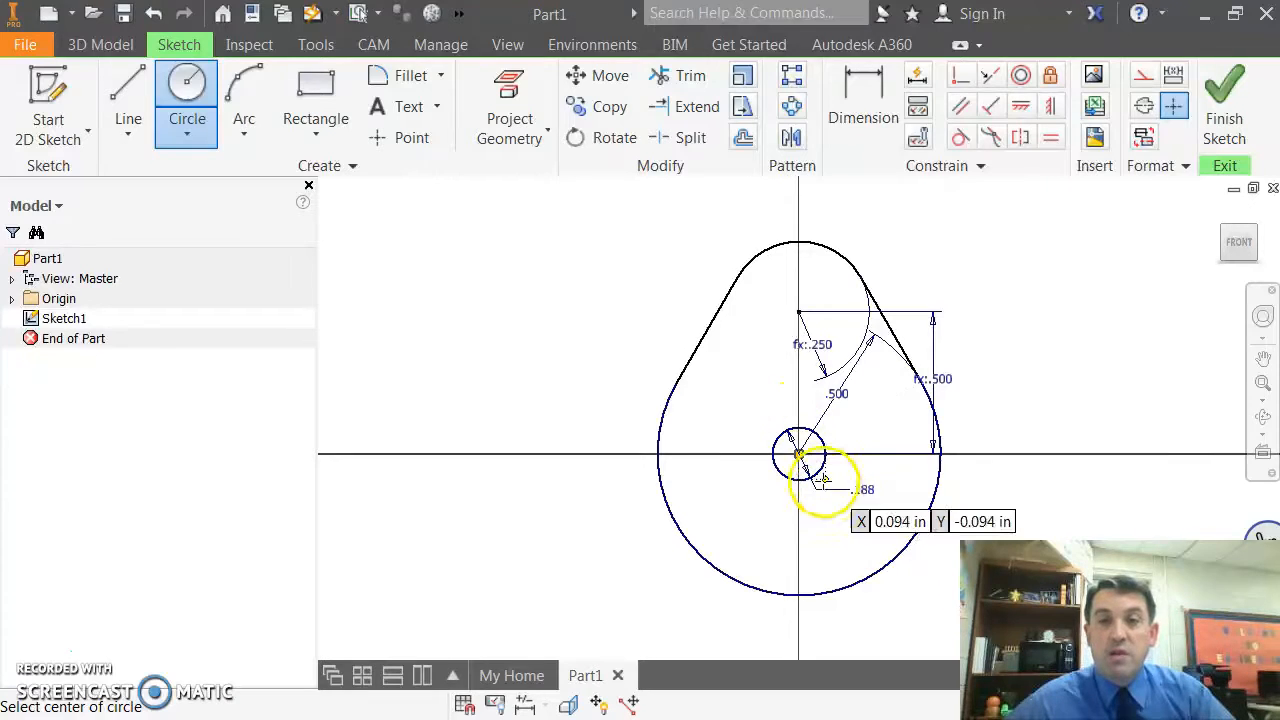
pyautogui.click(421, 314)
pyautogui.rightClick(474, 282)
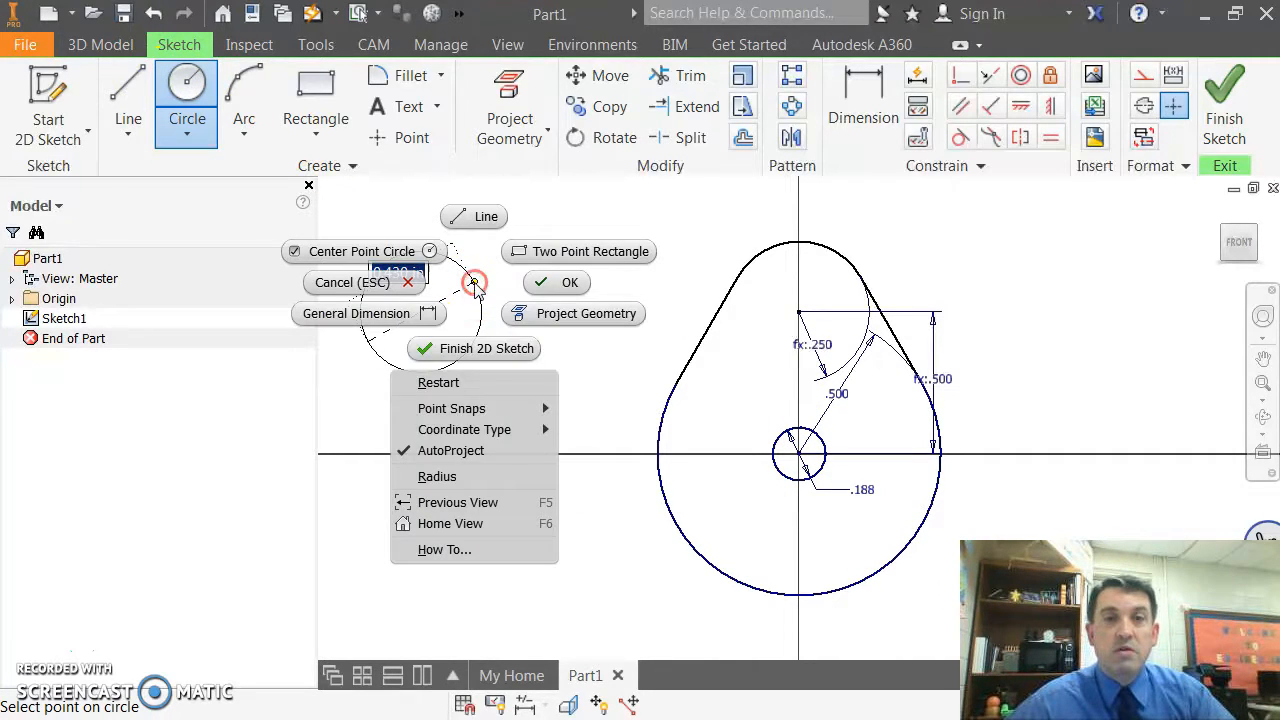
pyautogui.click(440, 477)
pyautogui.rightClick(477, 353)
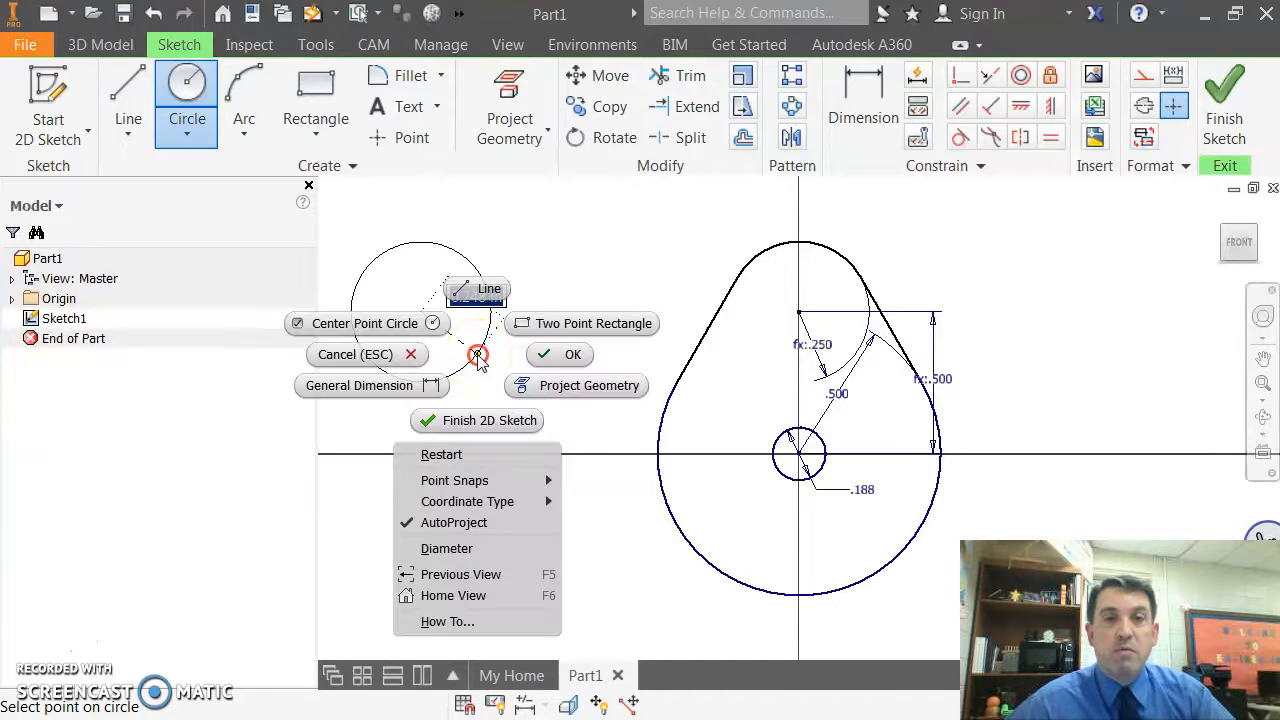
pyautogui.click(447, 544)
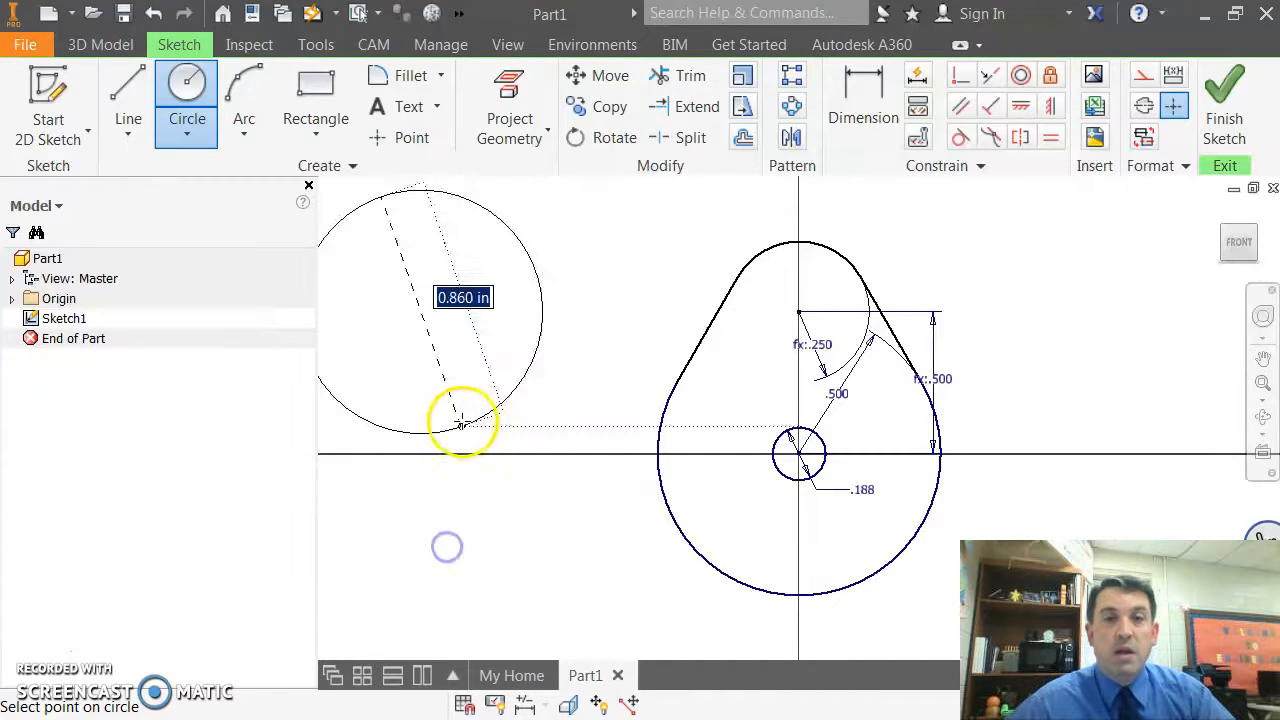
pyautogui.rightClick(488, 326)
pyautogui.click(455, 520)
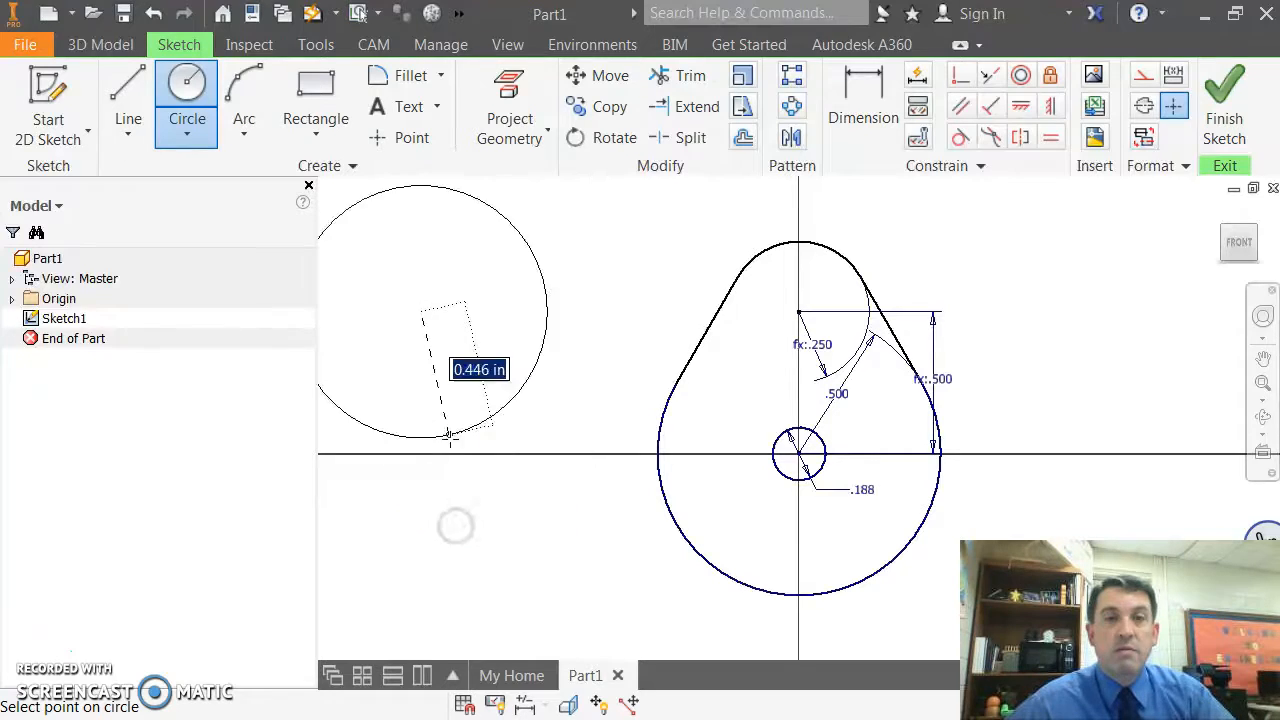
pyautogui.press('Escape')
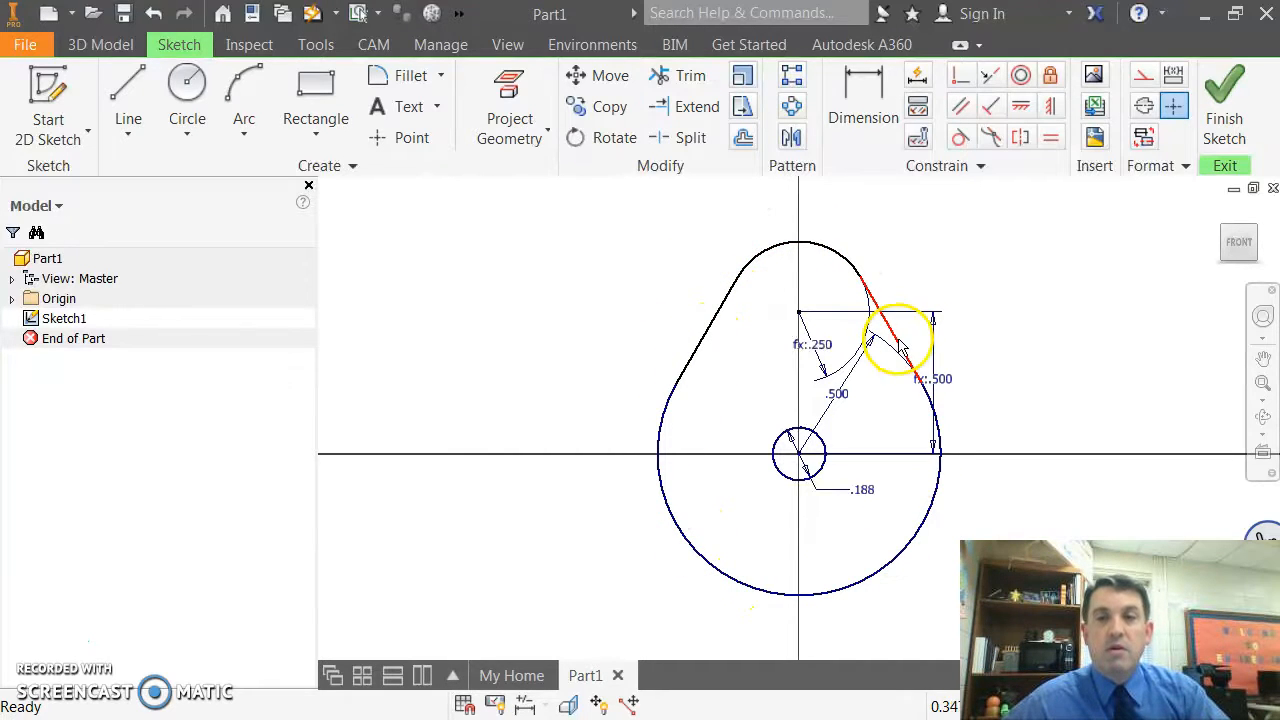
# - Finish the sketch and extrude the cam profile around the centre hole symmetrically by a distance of 3/16 in
pyautogui.click(1226, 100)
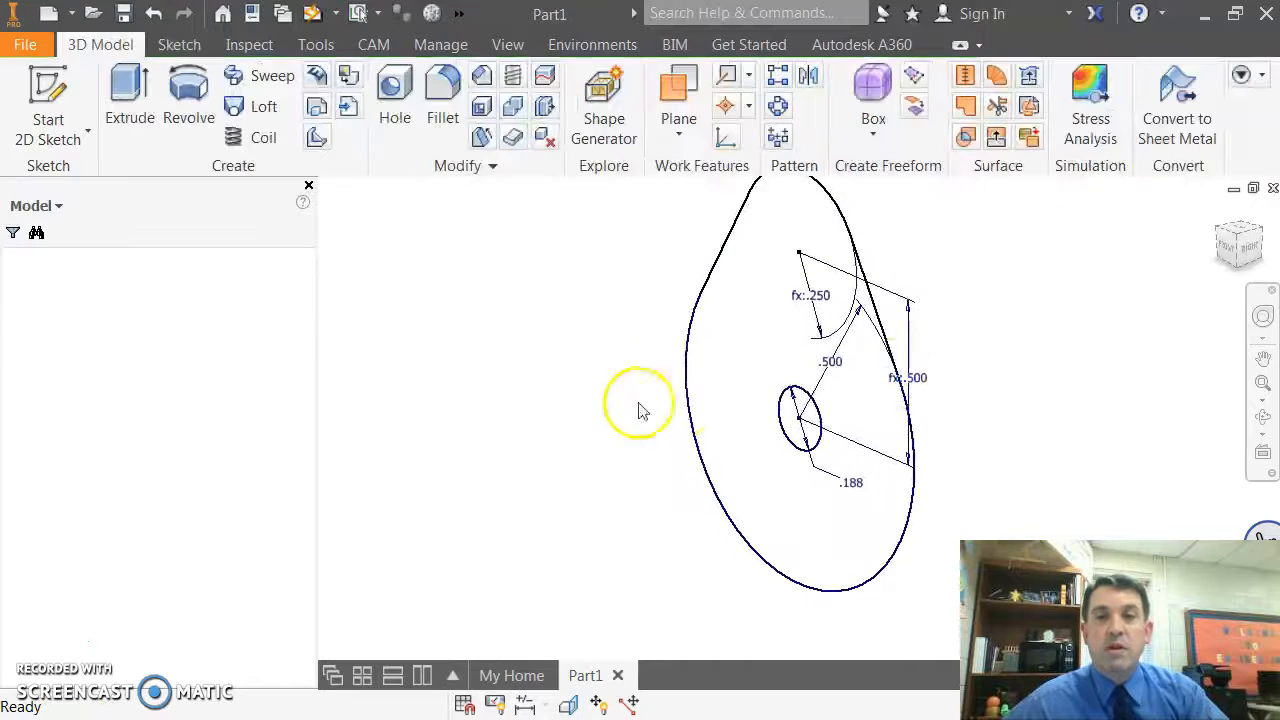
pyautogui.click(129, 97)
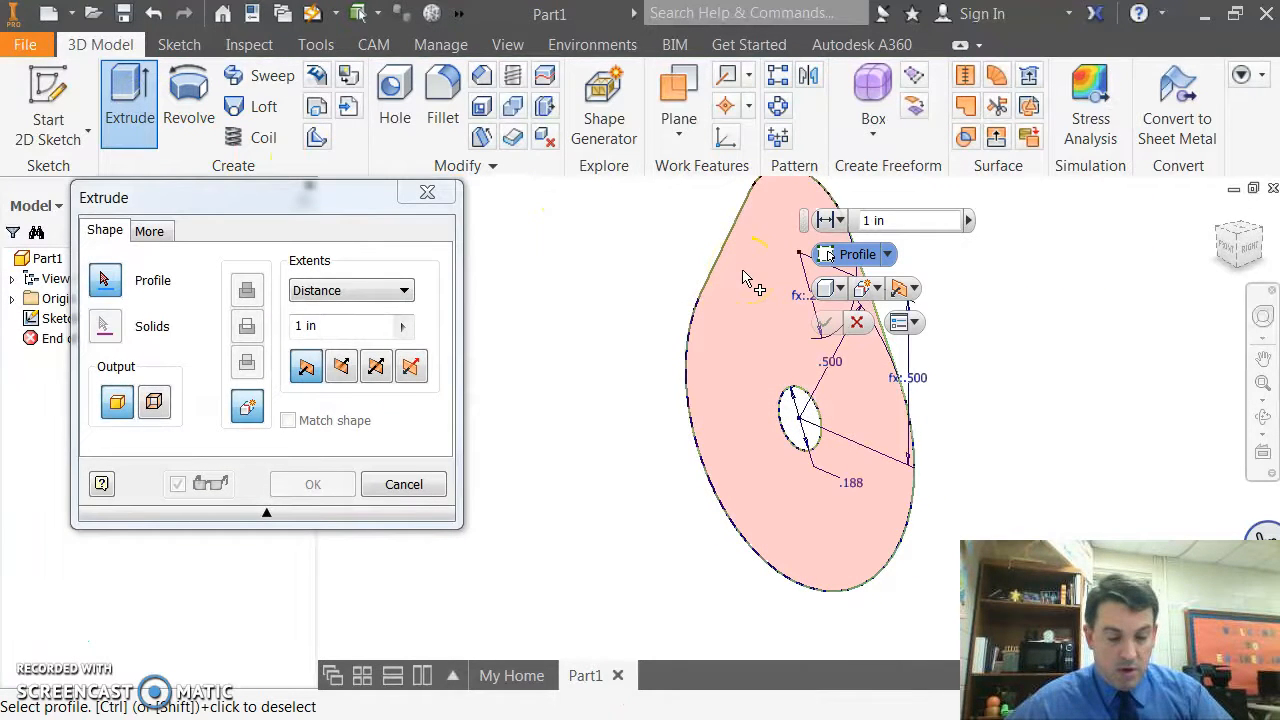
pyautogui.click(743, 274)
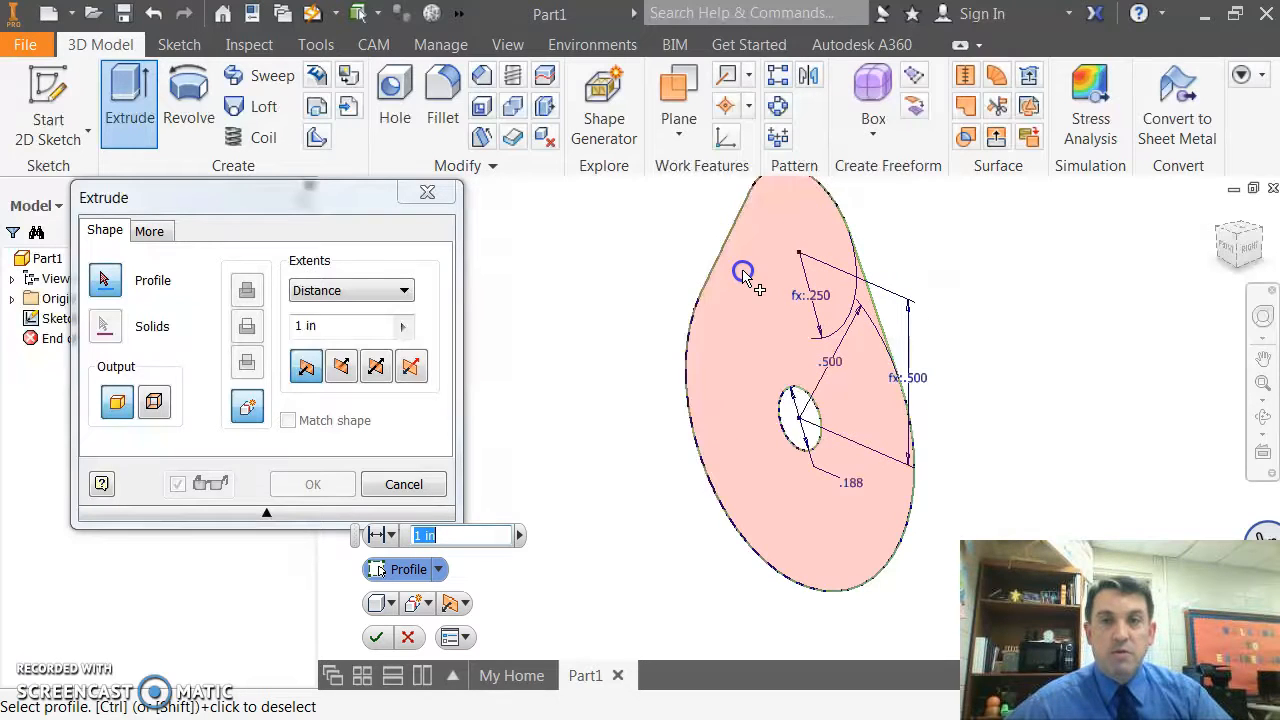
pyautogui.click(375, 367)
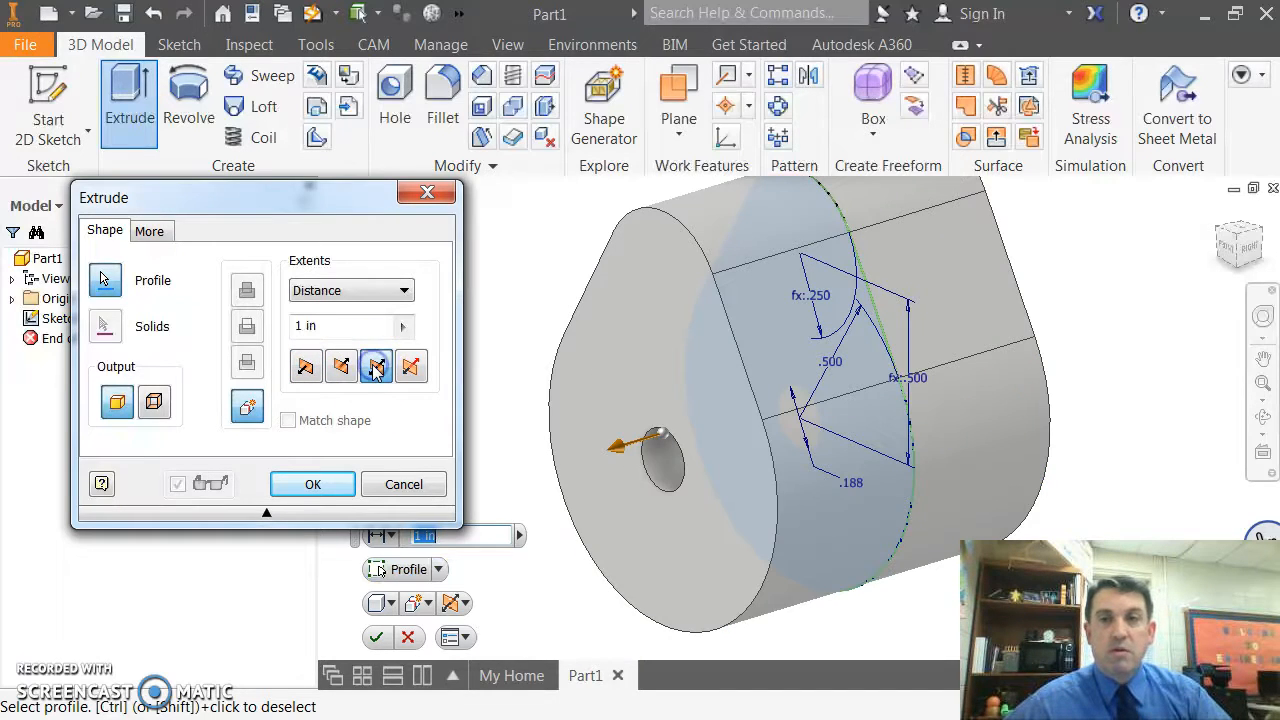
pyautogui.click(345, 367)
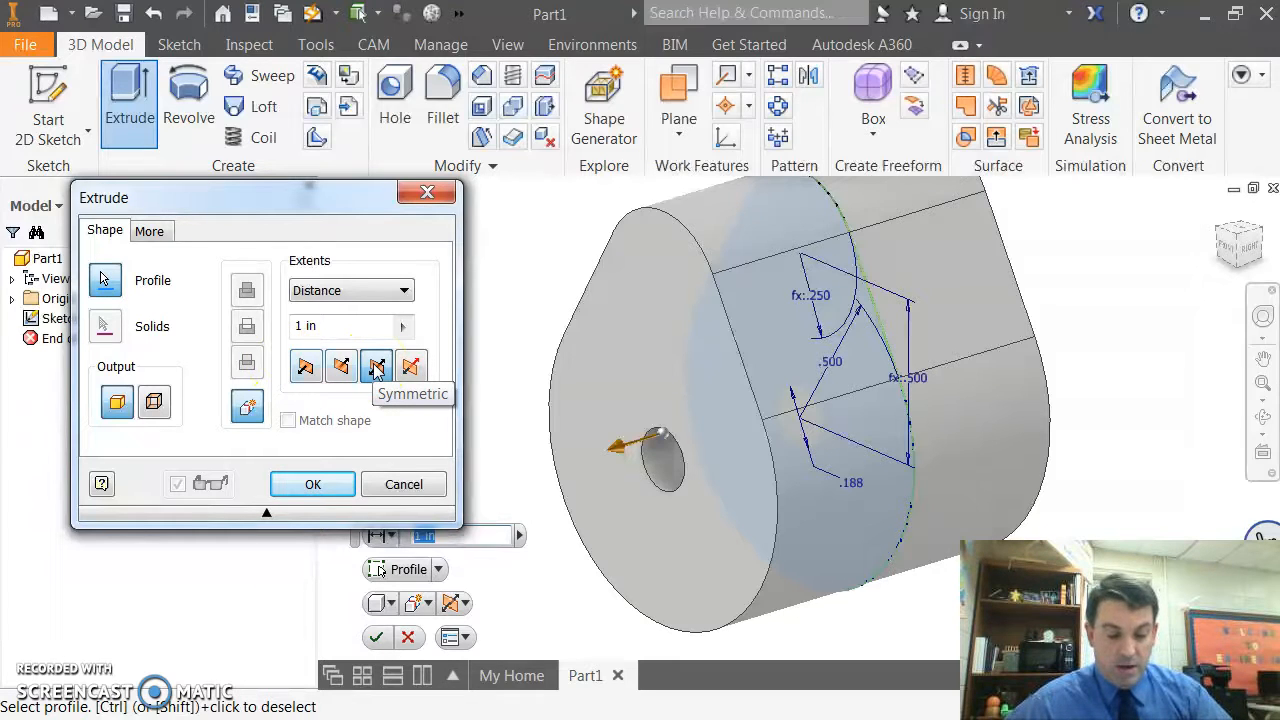
pyautogui.click(376, 368)
pyautogui.click(270, 332)
pyautogui.write('/')
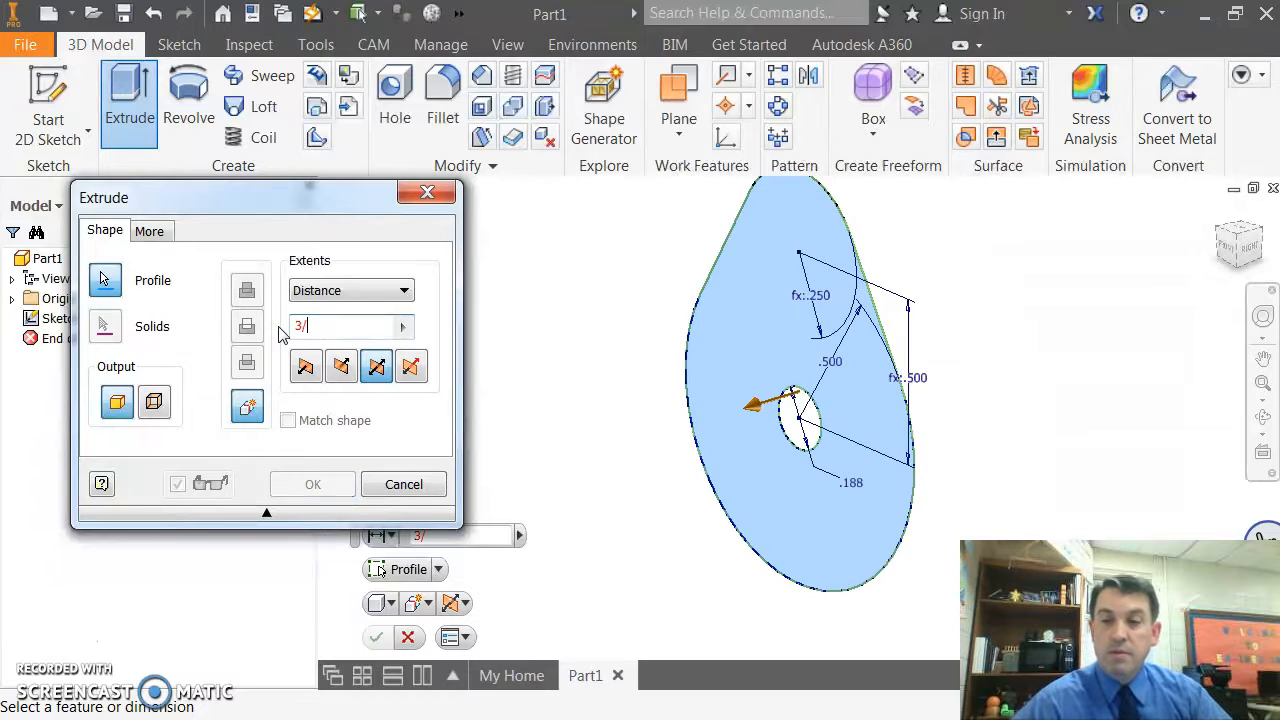
pyautogui.write('16')
pyautogui.press('Return')
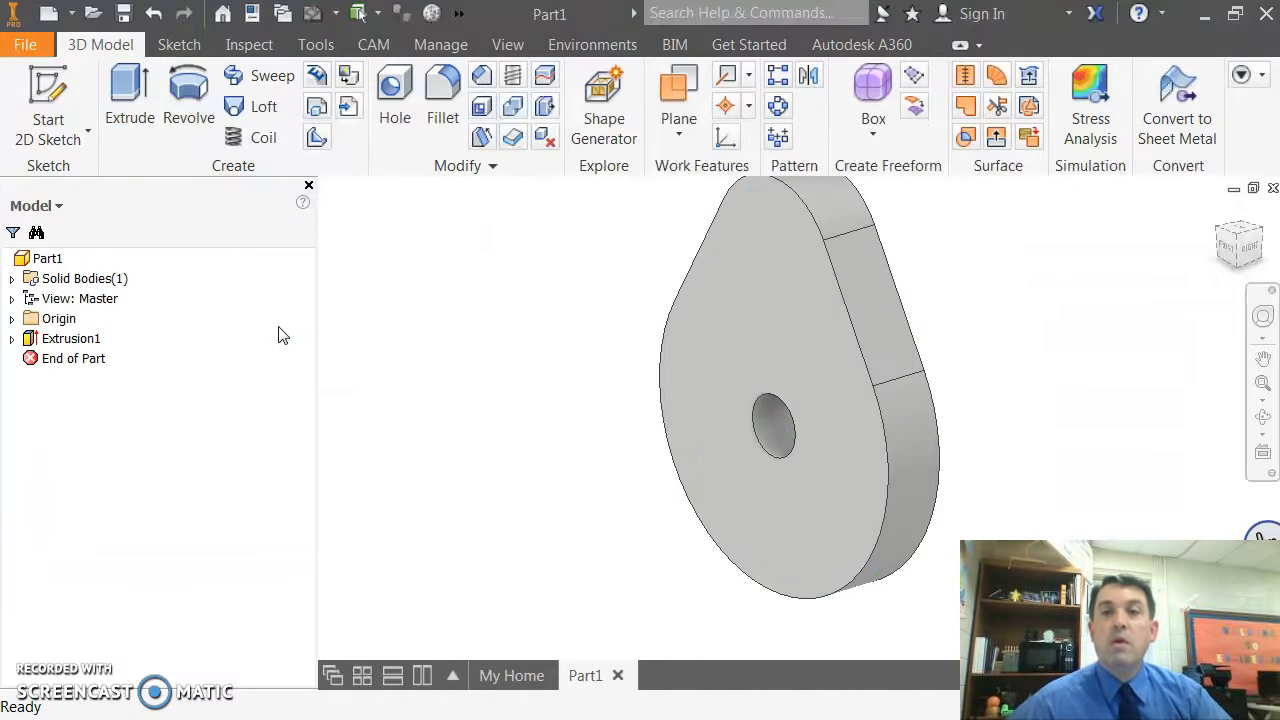
pyautogui.click(1219, 216)
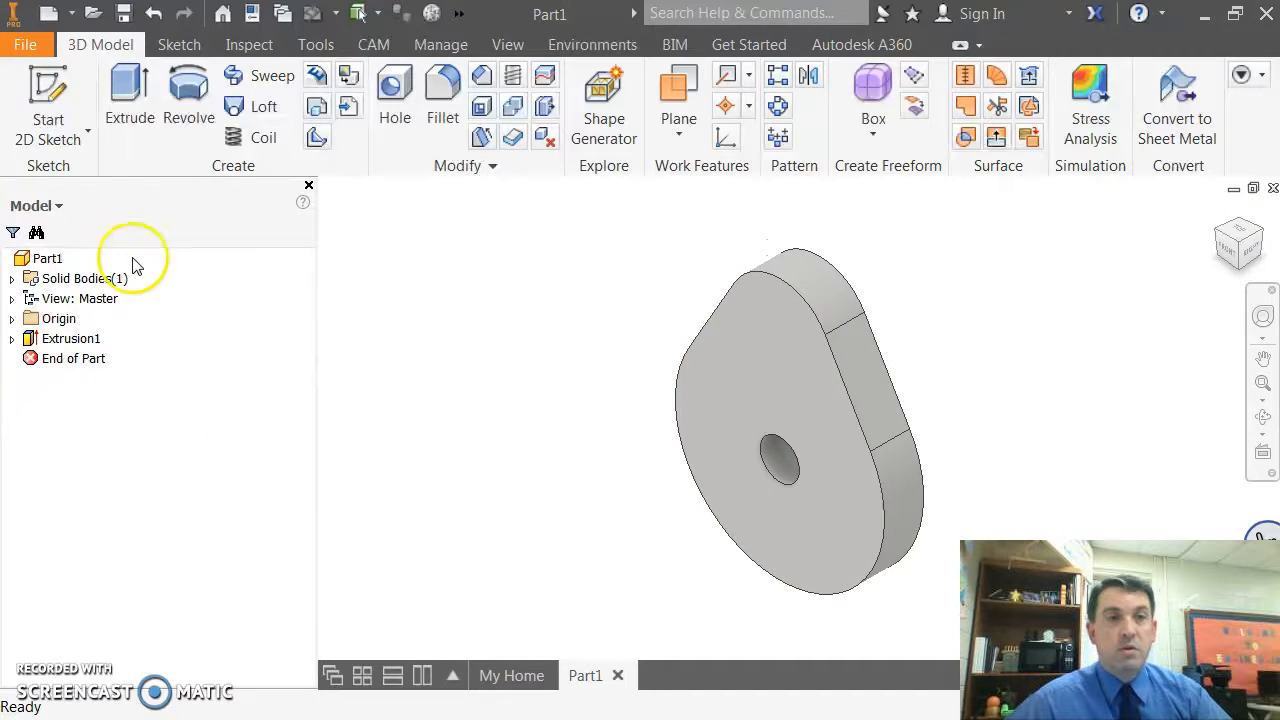